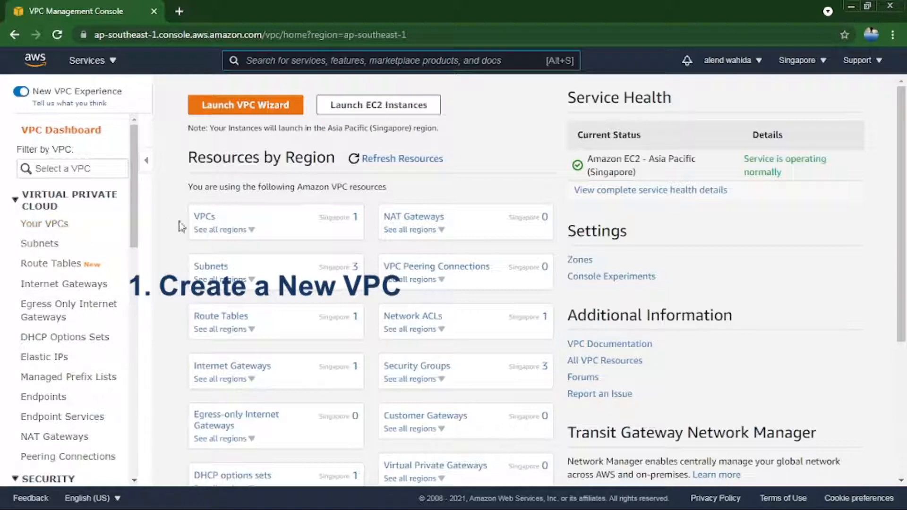
Create a VPC named aleno-VPC with the IPv4 CIDR block 192.168.0.0/16.
click(203, 218)
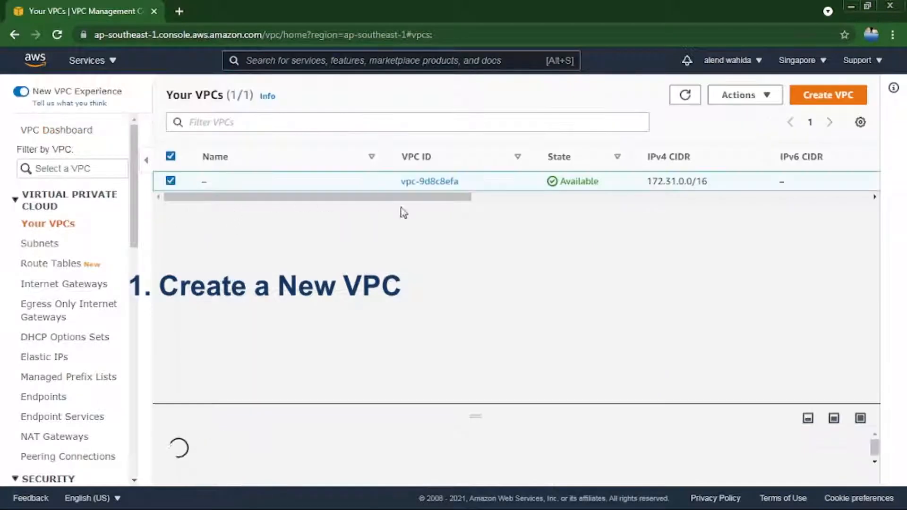
click(823, 97)
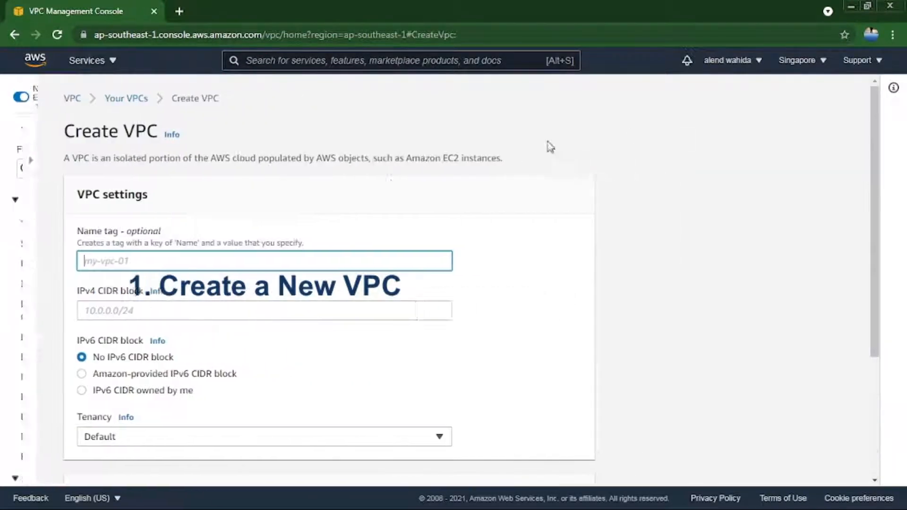
text(alend-VPC)
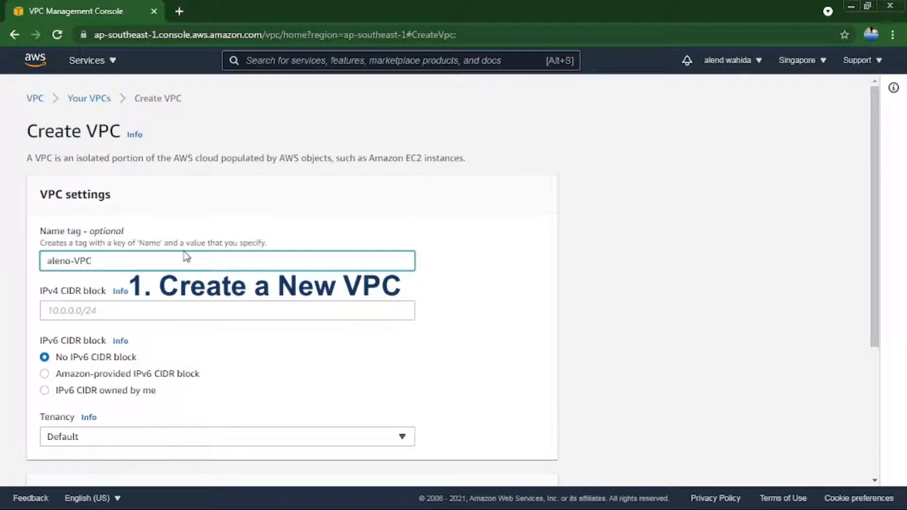
click(192, 310)
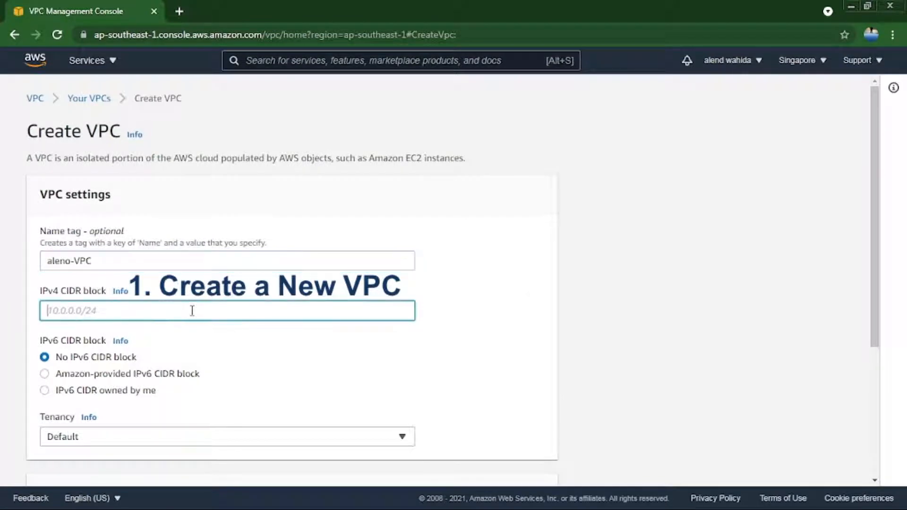
text(192.168.0.0/16)
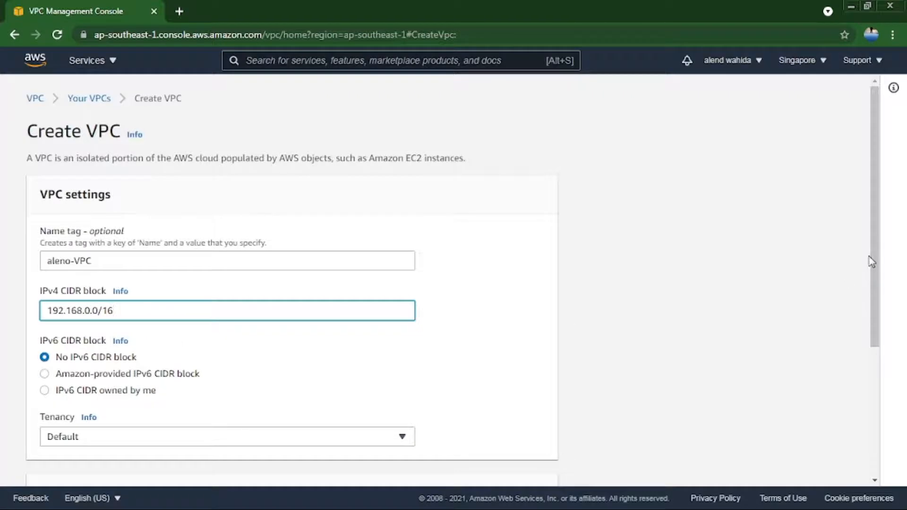
drag(872, 261, 842, 412)
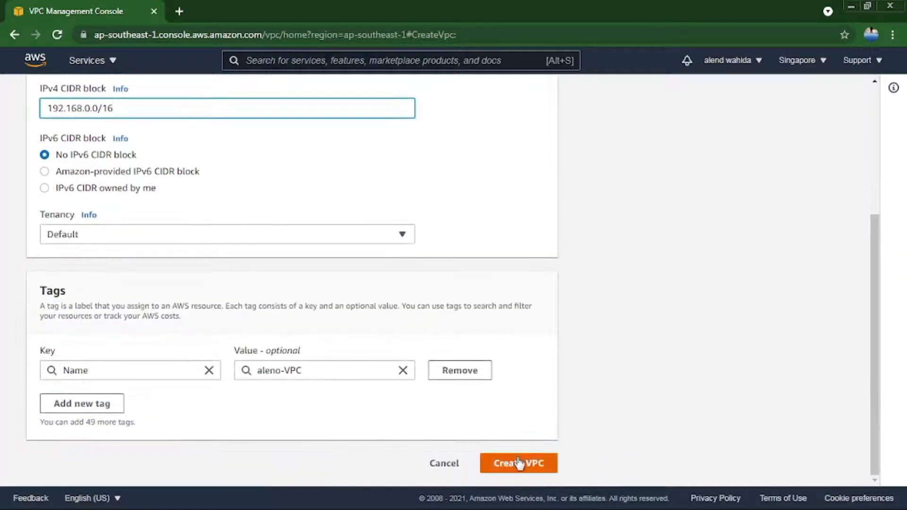
click(512, 476)
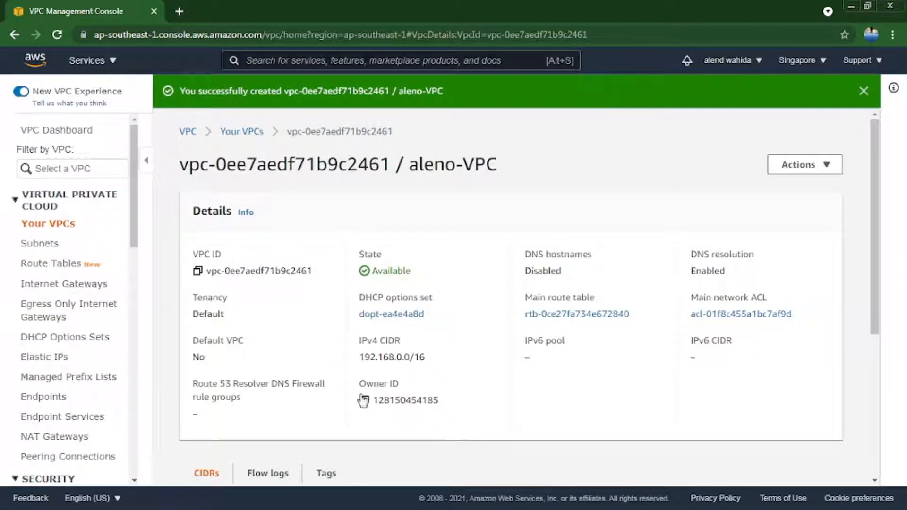
Compare the IPv4 CIDR of aleno-VPC in the VPC list with the VPC diagram image in Windows Photo Viewer.
click(55, 222)
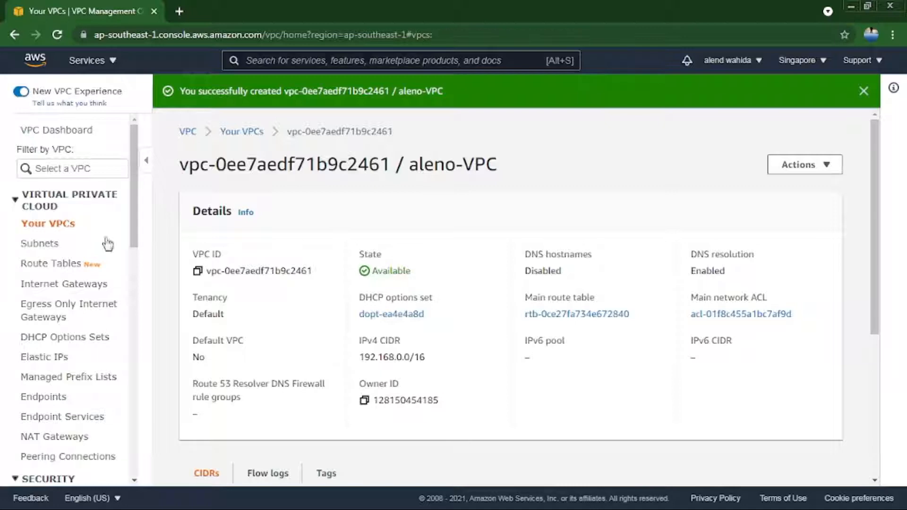
click(251, 236)
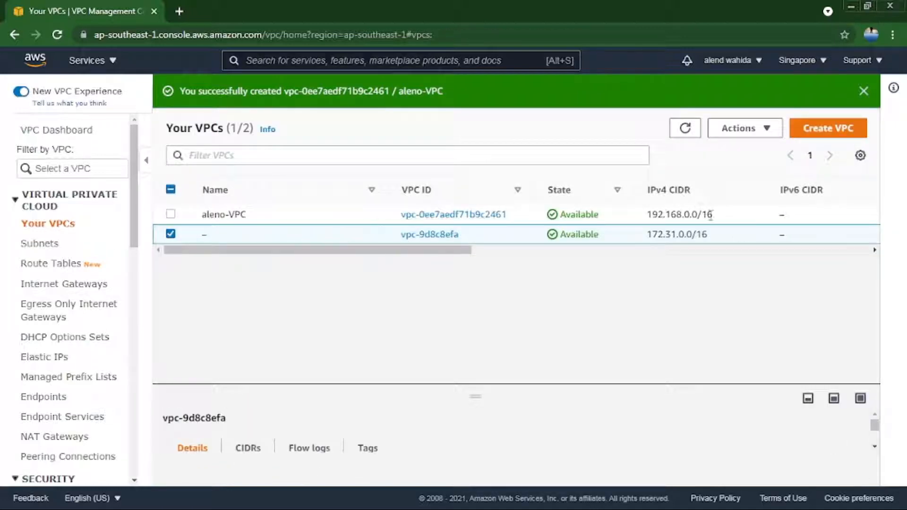
drag(731, 216, 646, 215)
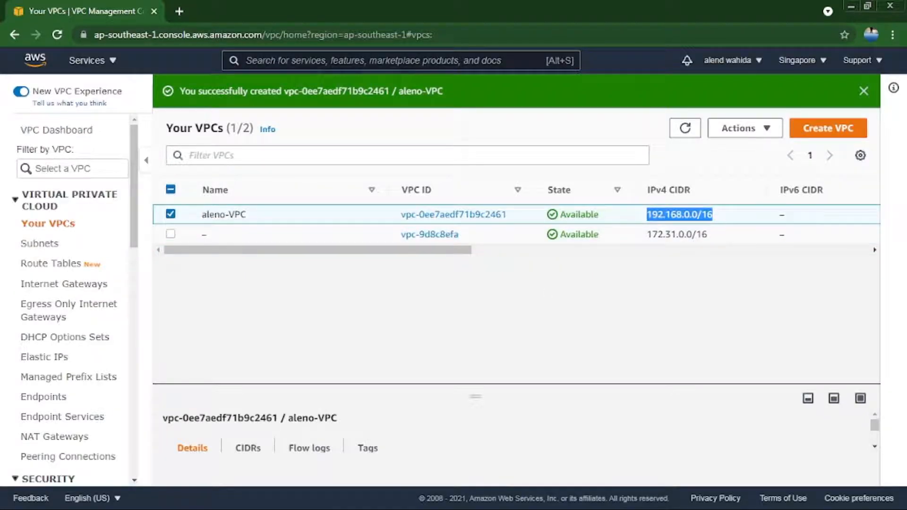
key(alt+Tab)
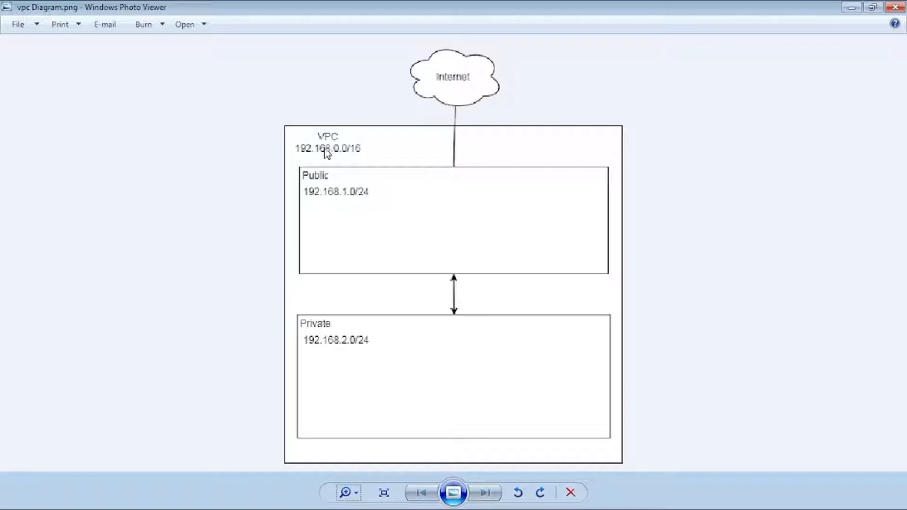
click(850, 8)
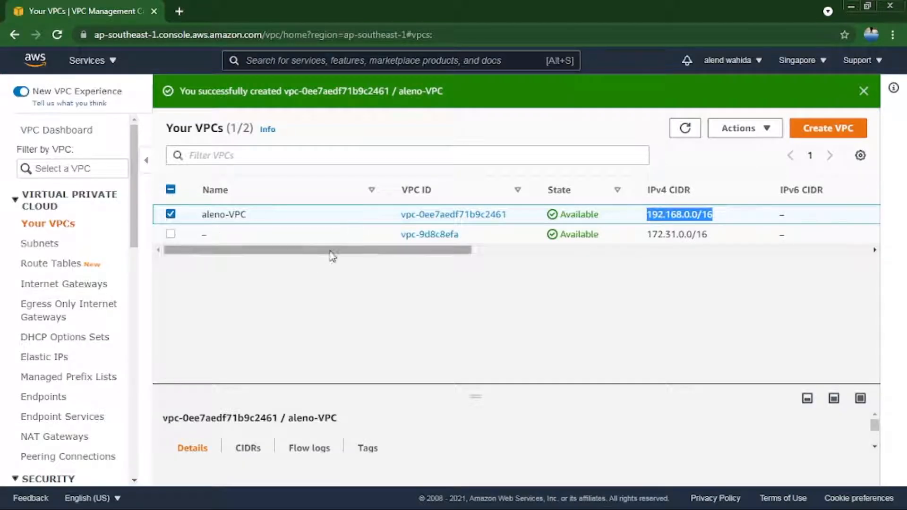
Start a new subnet in aleno-VPC and name it aleno-PUBLIC.
click(56, 246)
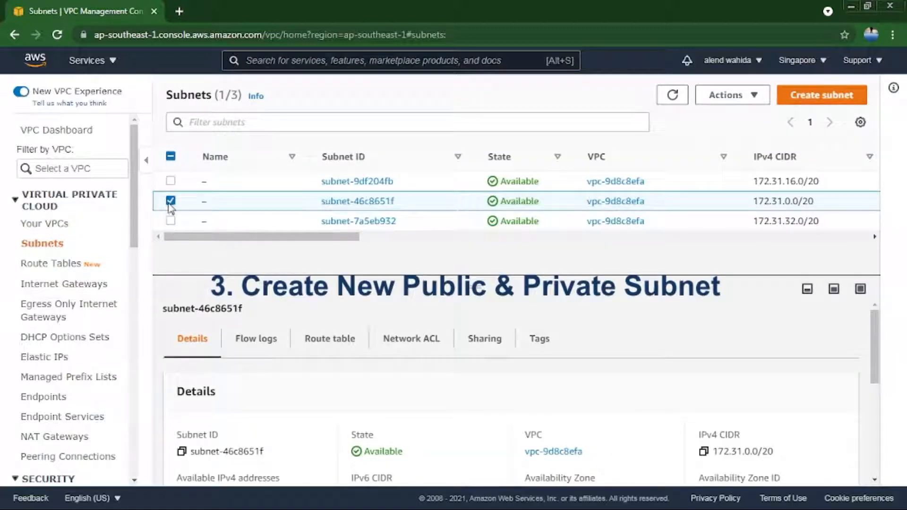
click(170, 201)
click(821, 95)
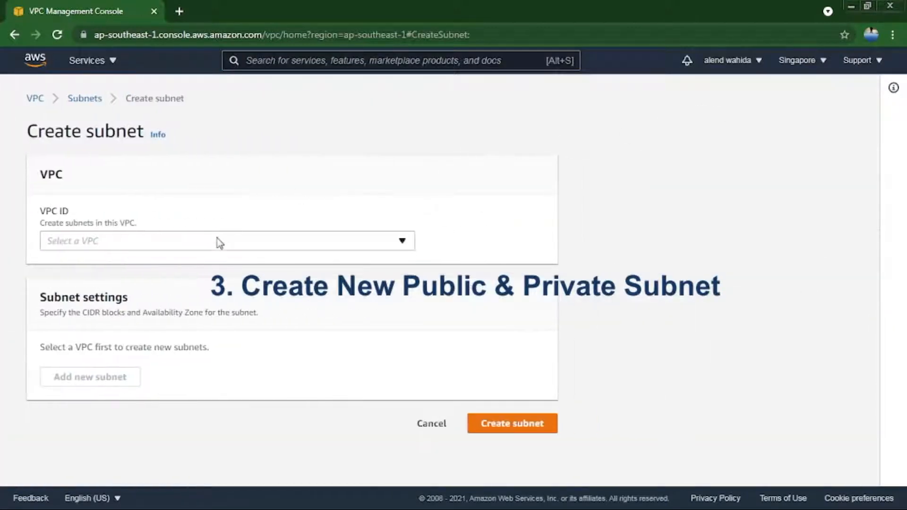
click(208, 241)
click(195, 286)
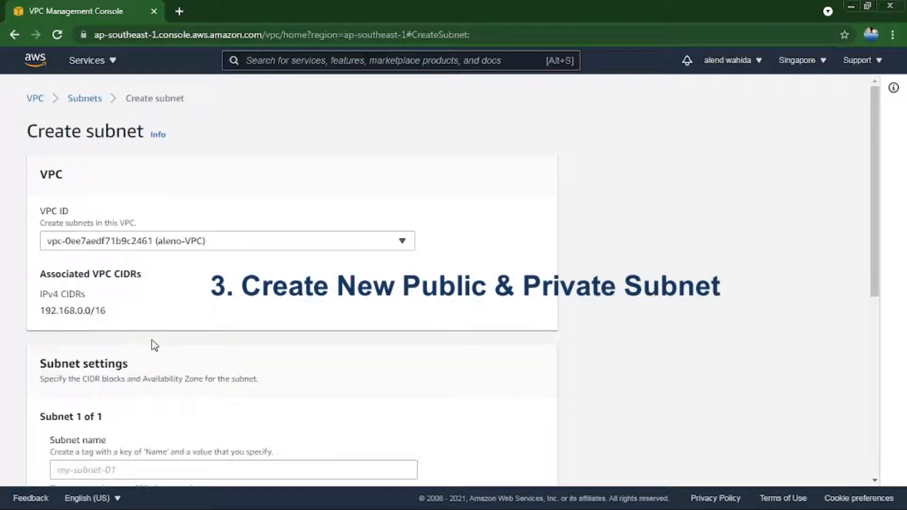
drag(871, 153, 846, 282)
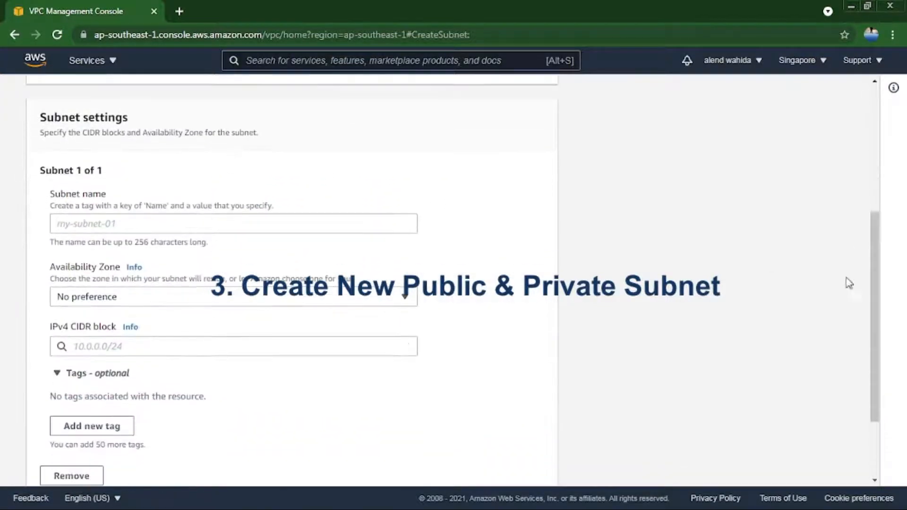
click(198, 225)
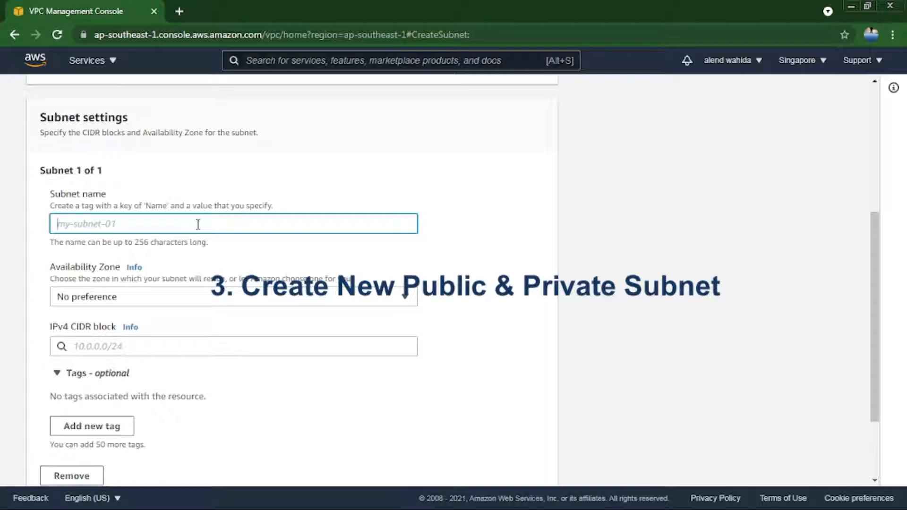
text(aleno-PUBLIC)
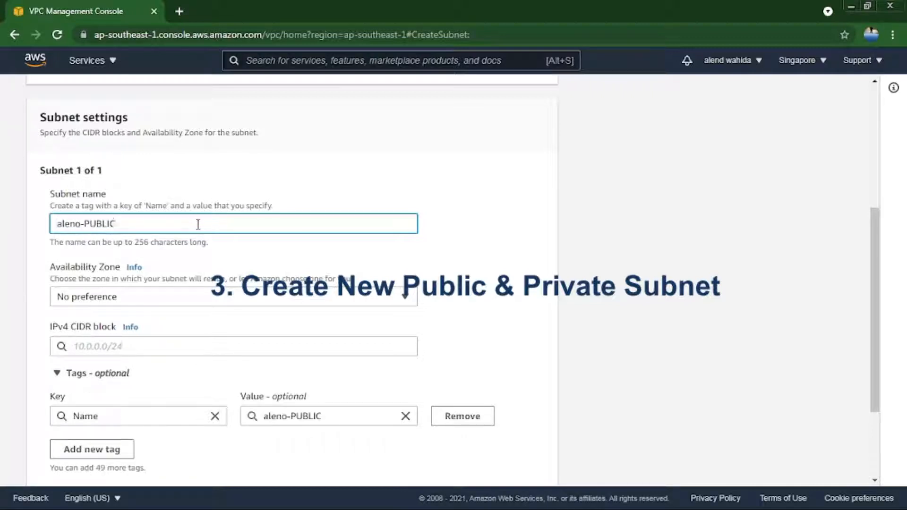
Set the subnet's IPv4 CIDR block to 192.168.1.0/24 and create the subnet.
click(189, 344)
text(1)
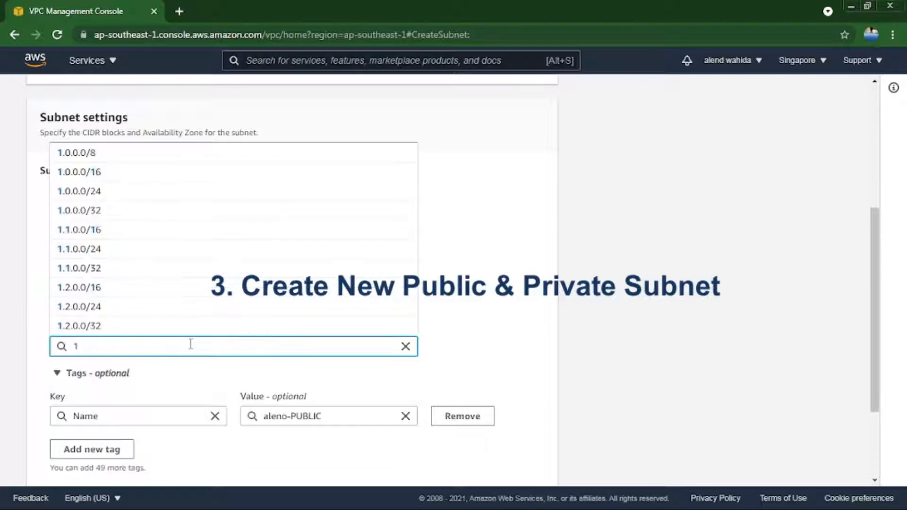
text(92.168.1.0)
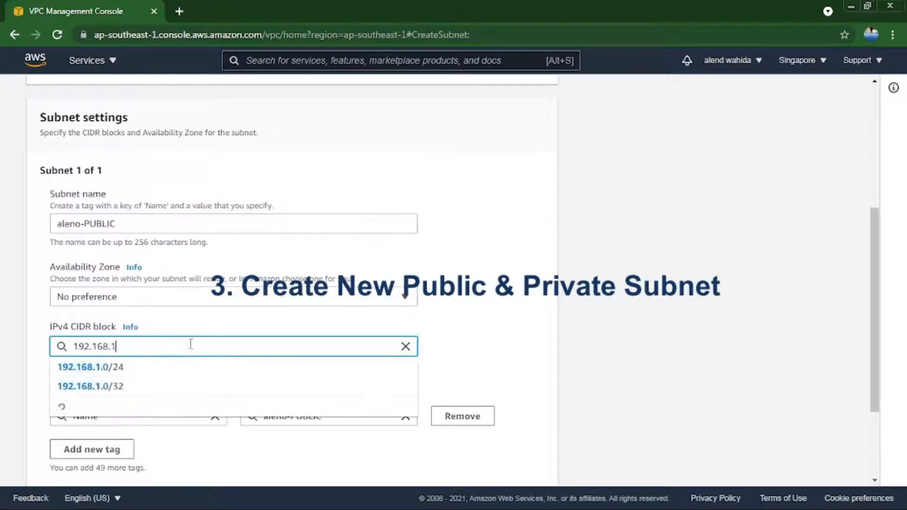
text(/24)
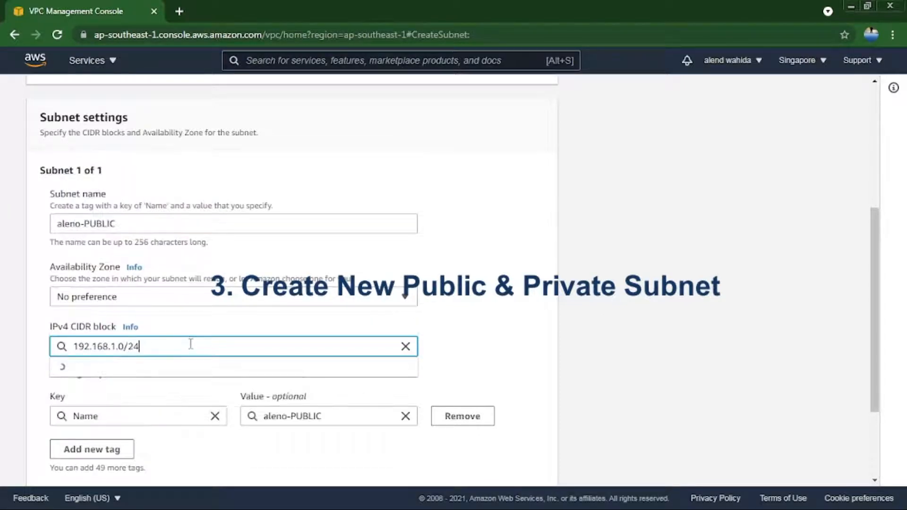
click(185, 373)
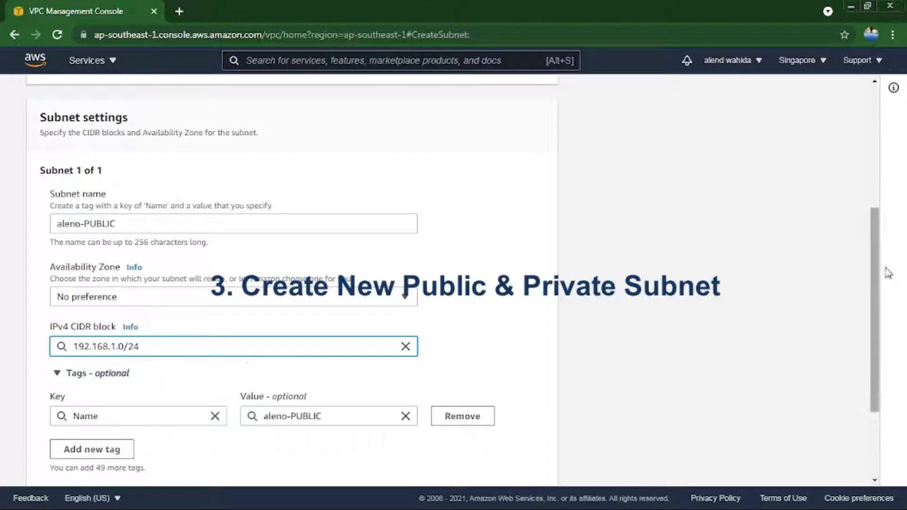
drag(874, 270, 879, 337)
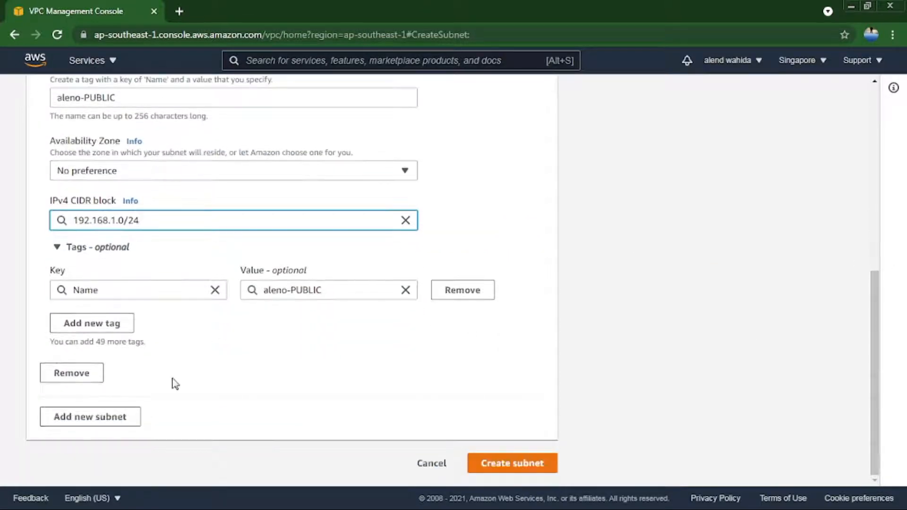
click(505, 464)
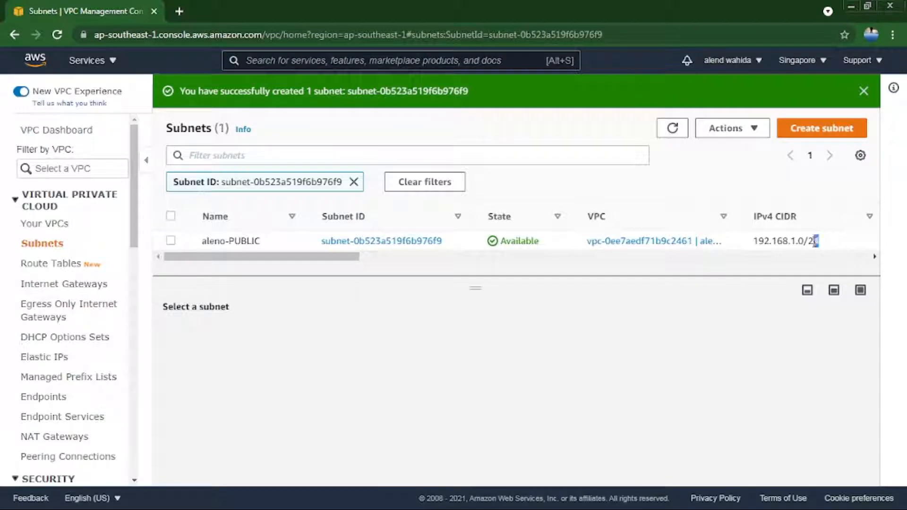
Compare the IPv4 CIDR of the aleno-PUBLIC subnet with the VPC diagram image in Windows Photo Viewer.
drag(817, 241, 753, 242)
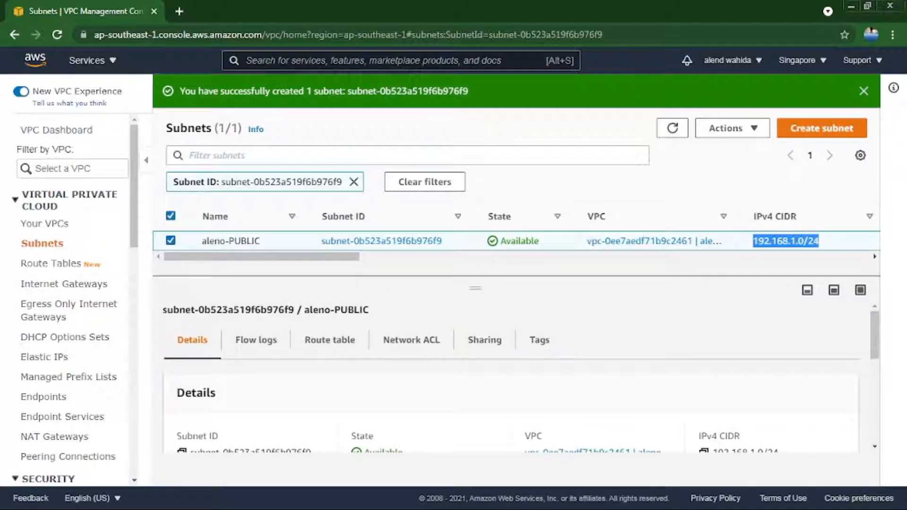
key(alt+Tab)
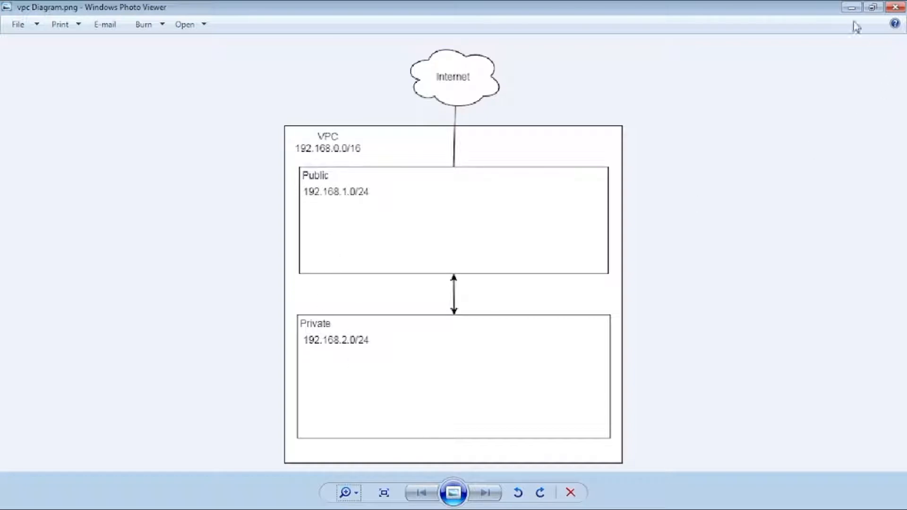
click(852, 8)
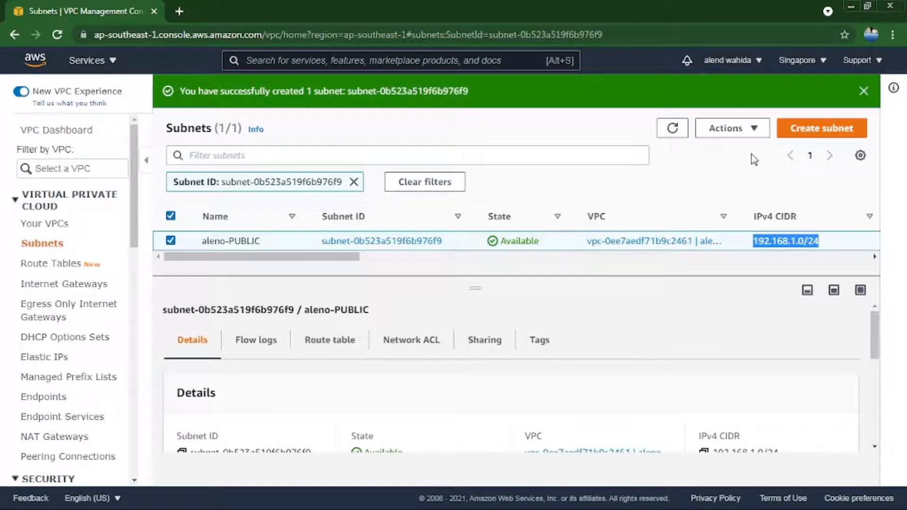
Start a second subnet in aleno-VPC and enter aleno-PUBLIC as its name.
click(787, 131)
click(203, 246)
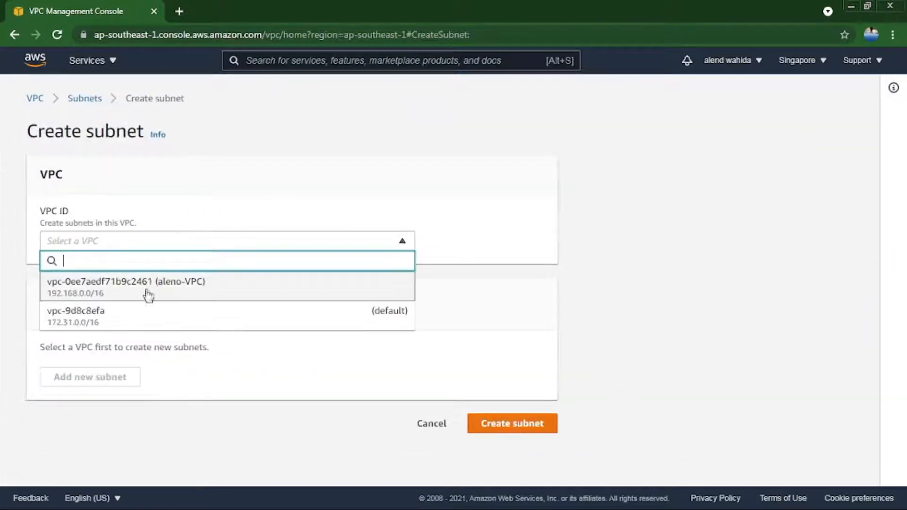
click(137, 290)
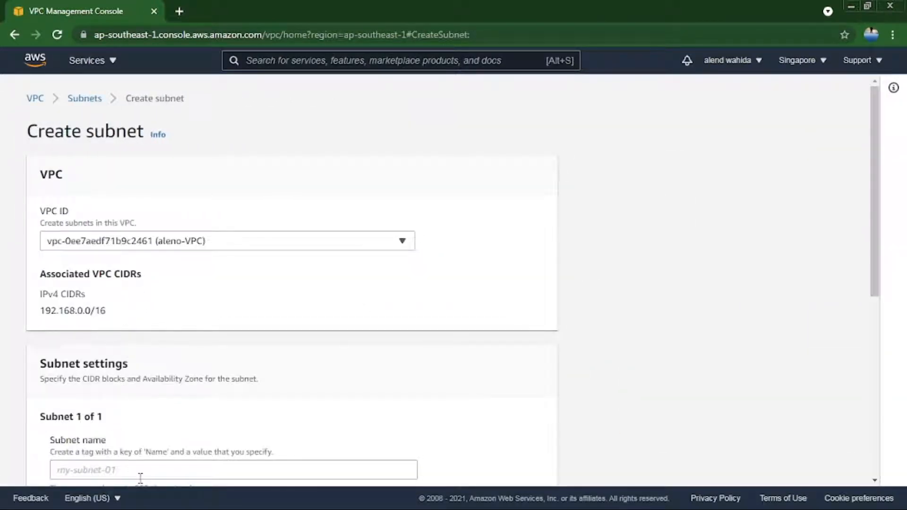
drag(880, 188, 868, 294)
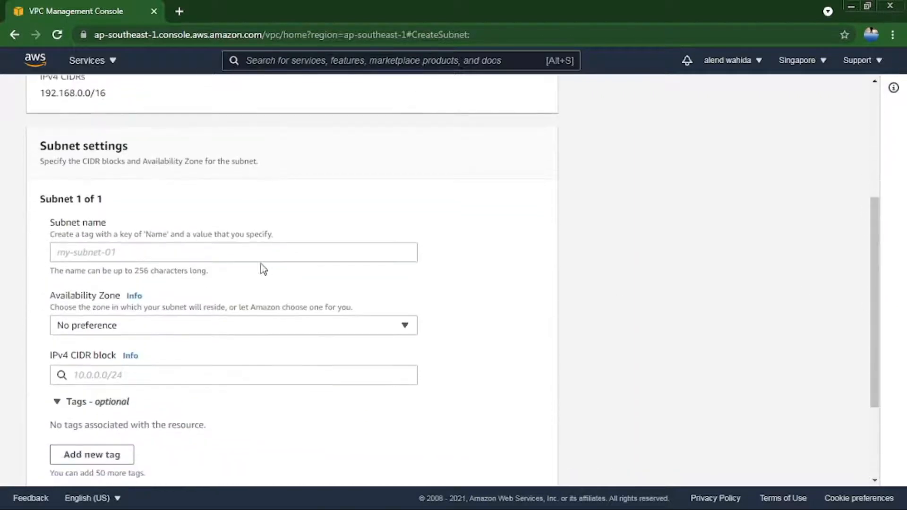
click(225, 251)
text(aleno)
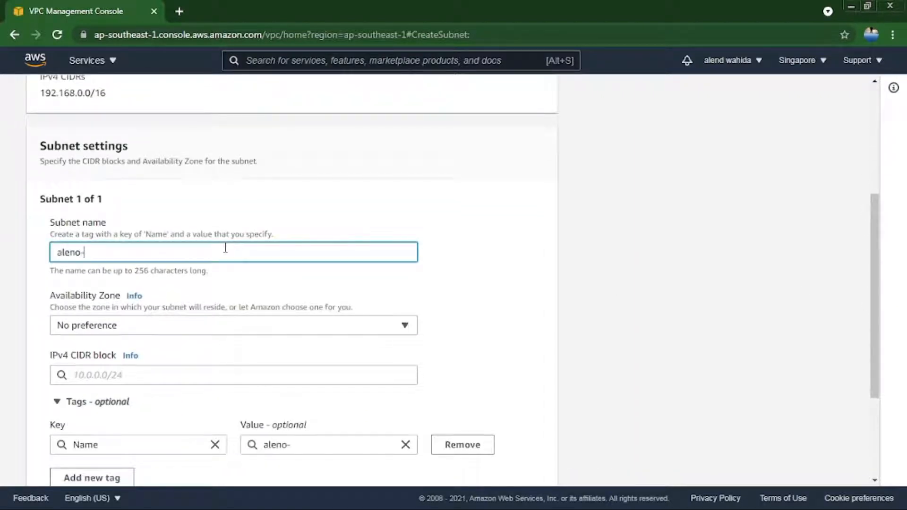
text(-PUBLIC)
Set the second subnet's IPv4 CIDR block to 192.168.2.0/24.
click(269, 380)
text(1)
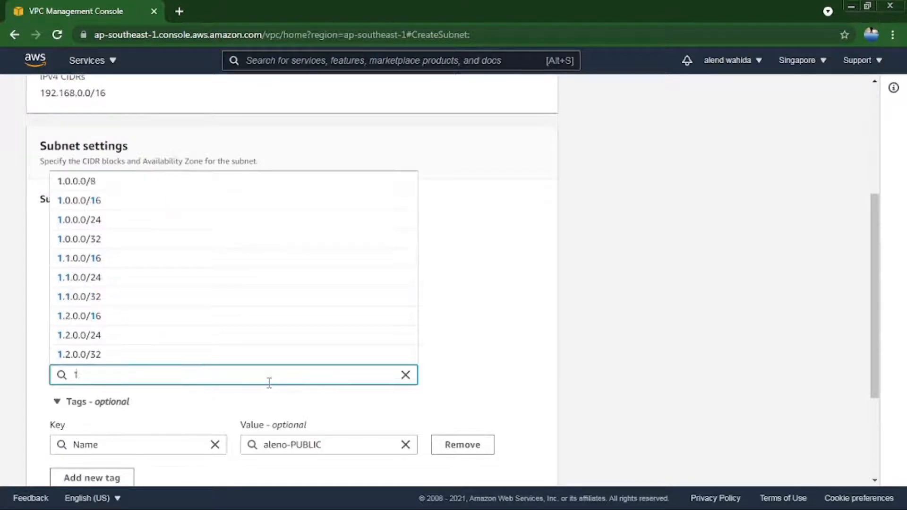
text(92.168.20.)
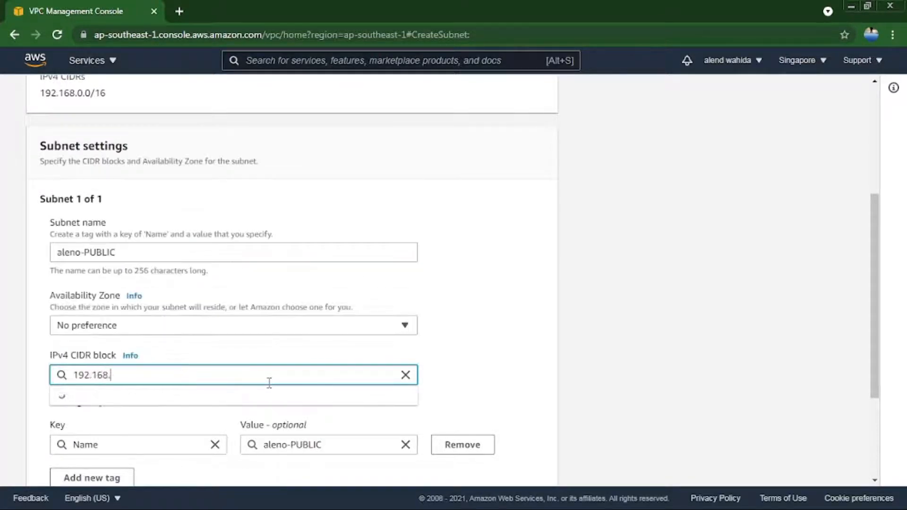
key(BackSpace)
key(BackSpace)
text(.0)
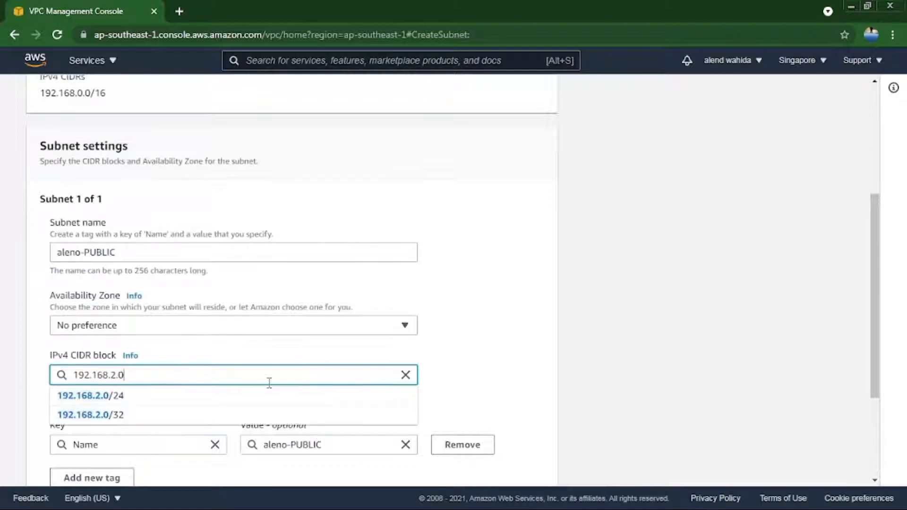
text(/24)
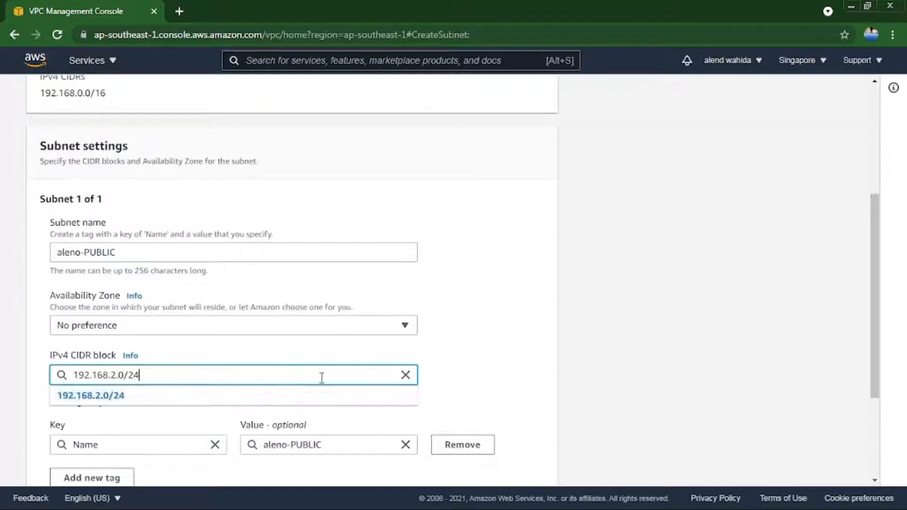
Change the second subnet's name to aleno-PRIVATE and create the subnet.
click(333, 402)
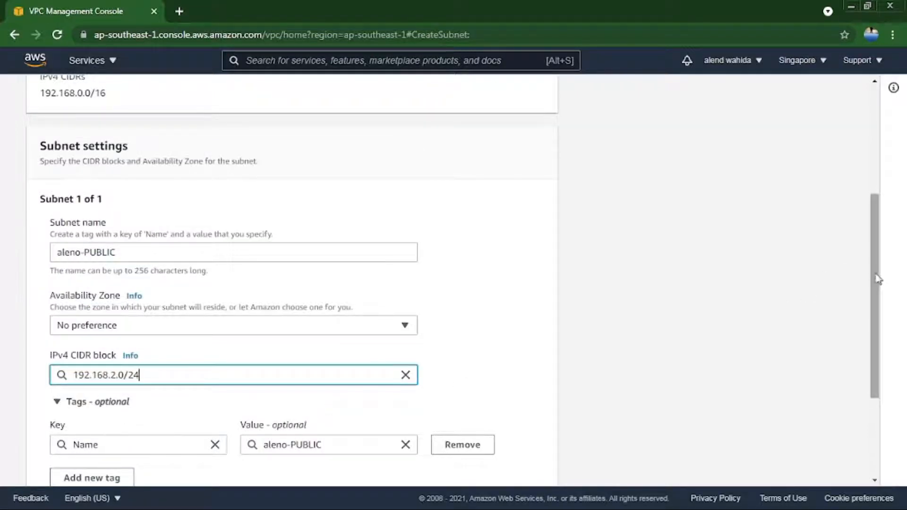
drag(142, 246, 90, 249)
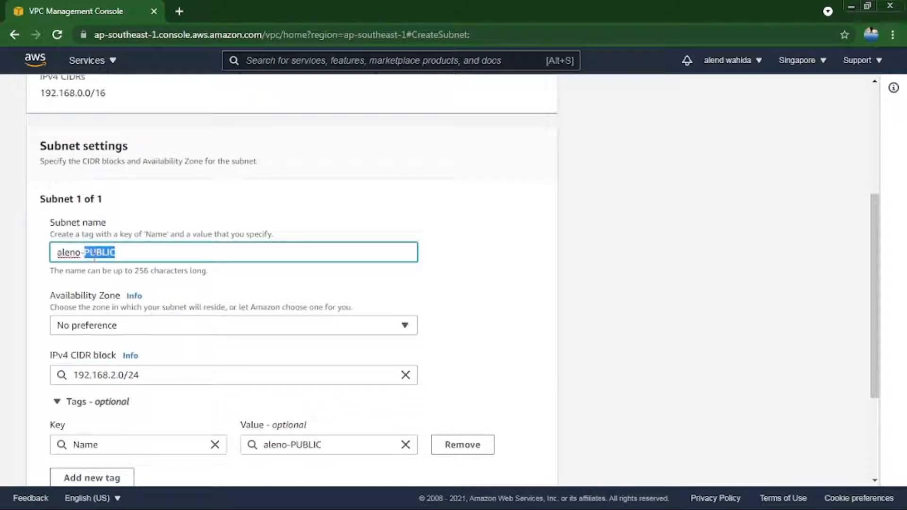
text(PRIVATE)
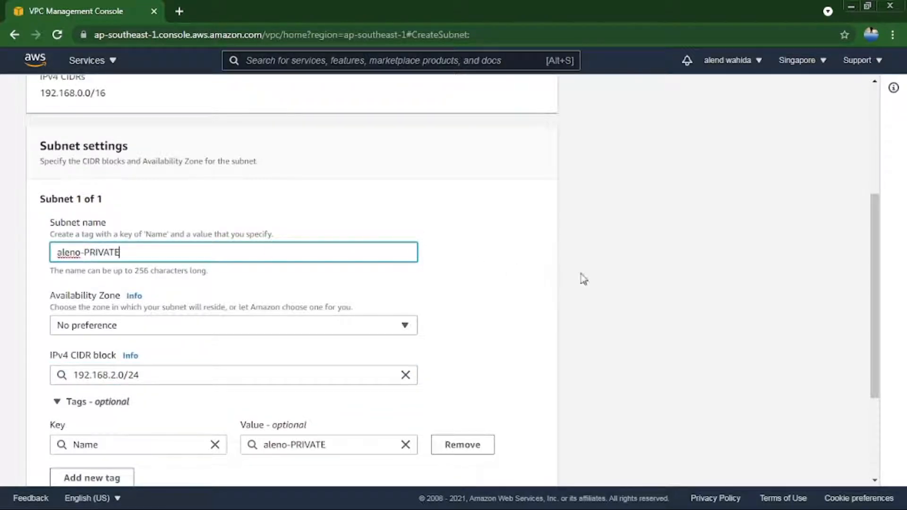
click(612, 278)
scroll(857, 295, down, 3)
click(518, 464)
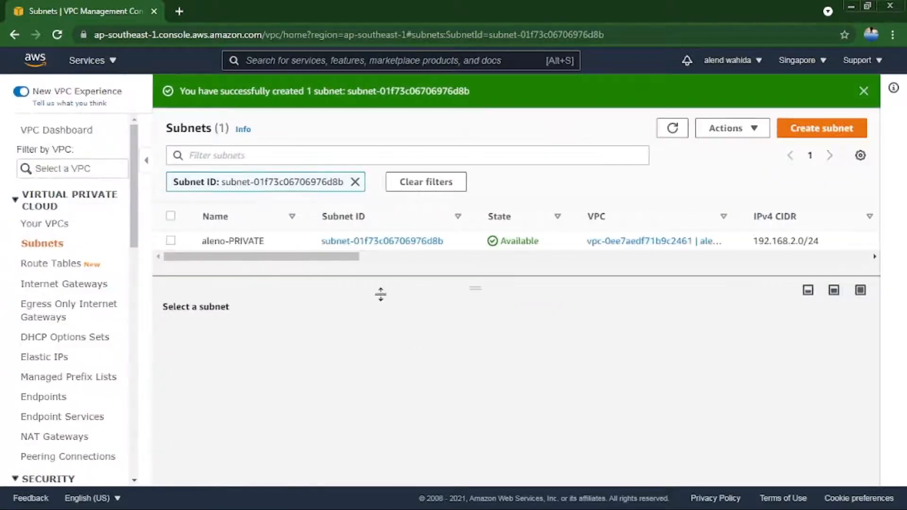
Clear the subnet ID filter and review the aleno-PUBLIC and aleno-PRIVATE entries in the full subnet list.
click(355, 182)
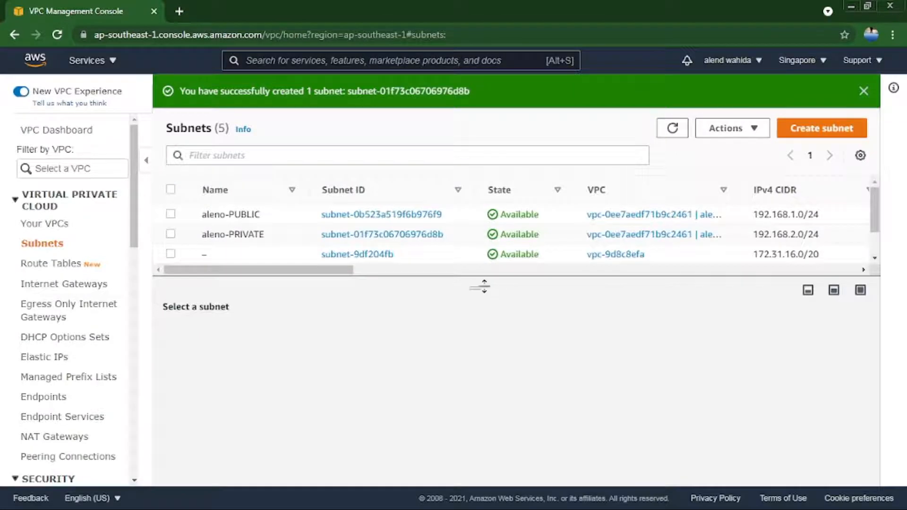
drag(484, 286, 482, 304)
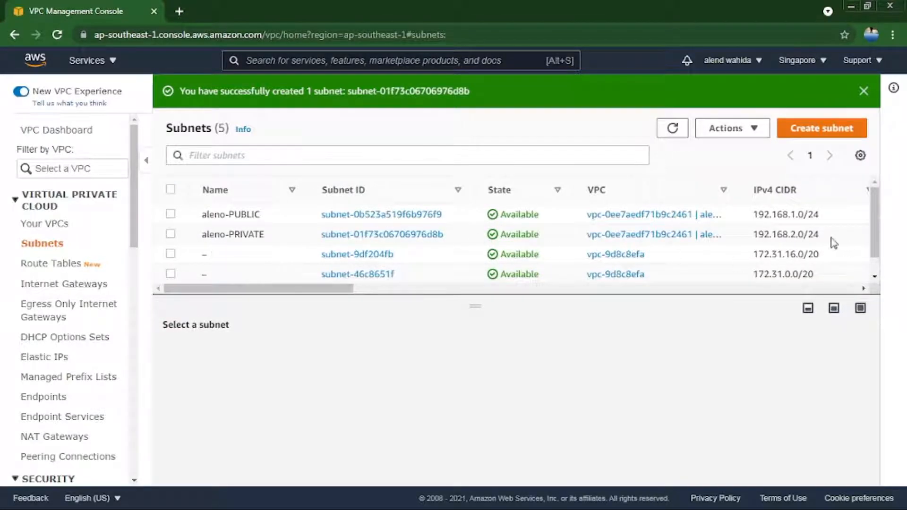
drag(826, 242, 198, 221)
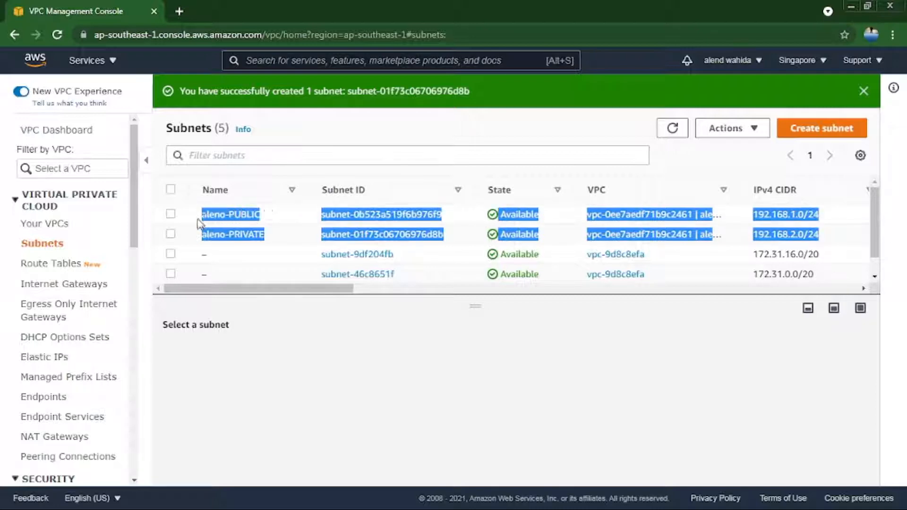
click(279, 173)
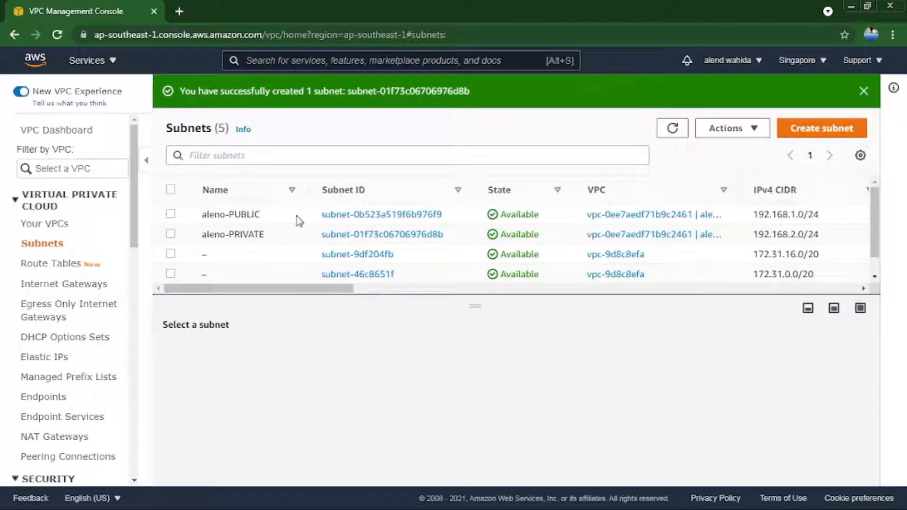
Review the existing internet gateways and check the internet connection in the VPC diagram image in Windows Photo Viewer.
click(44, 245)
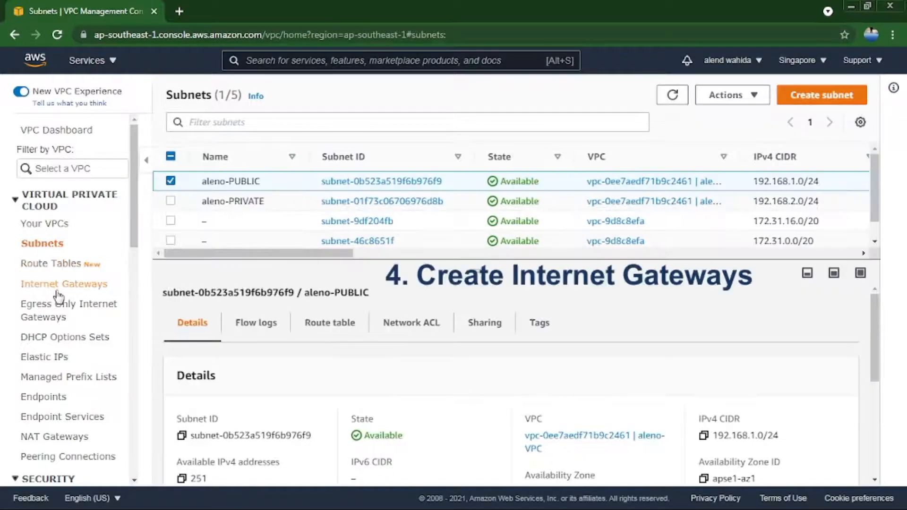
click(57, 285)
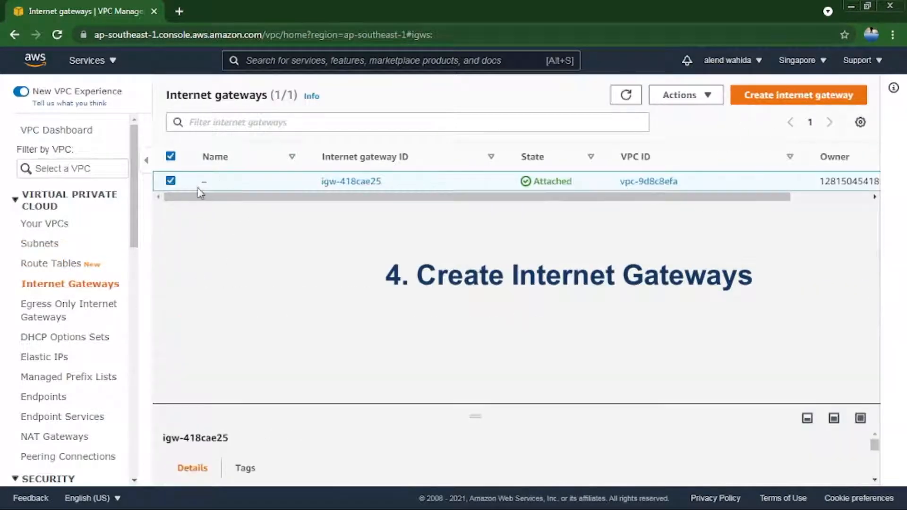
click(171, 181)
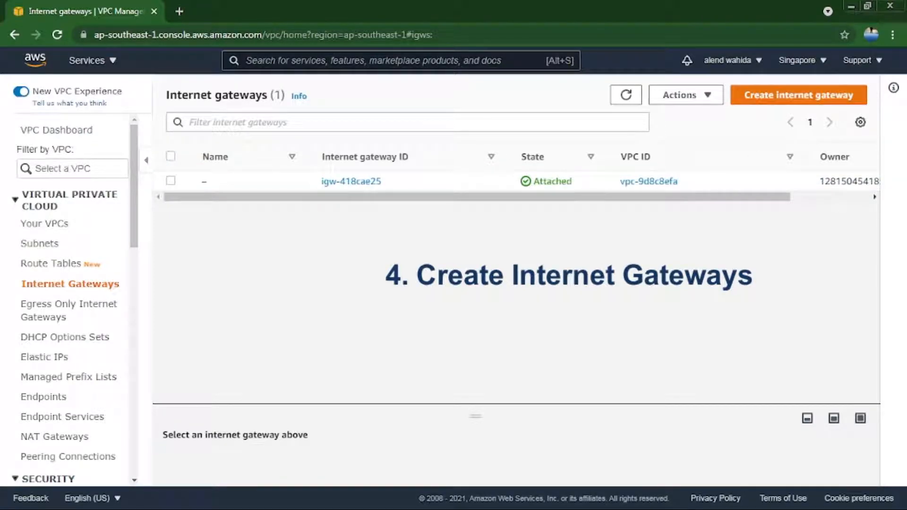
key(alt+Tab)
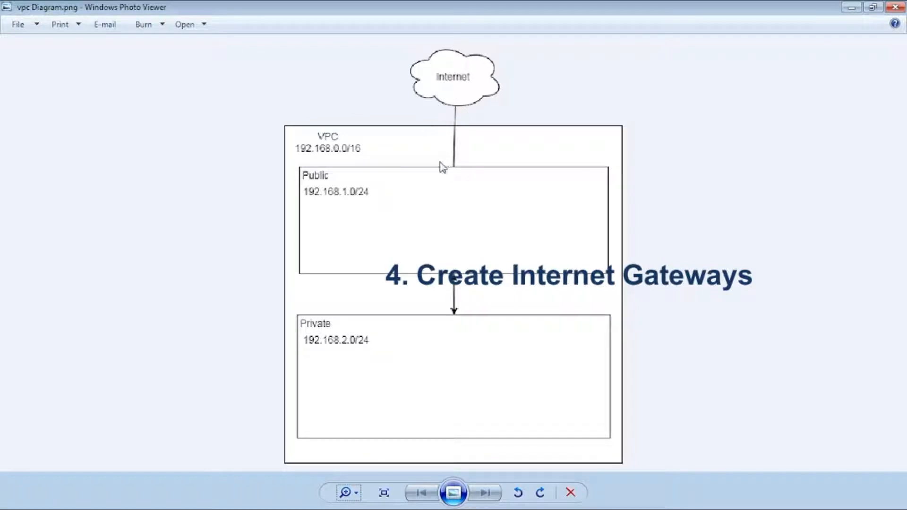
key(alt+Tab)
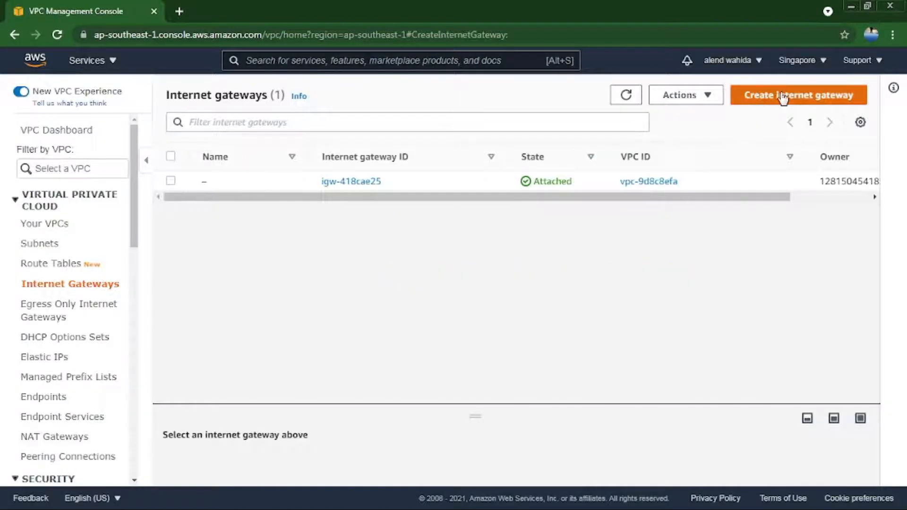
Create an internet gateway with the name tag aleno-IGW.
click(785, 96)
click(294, 272)
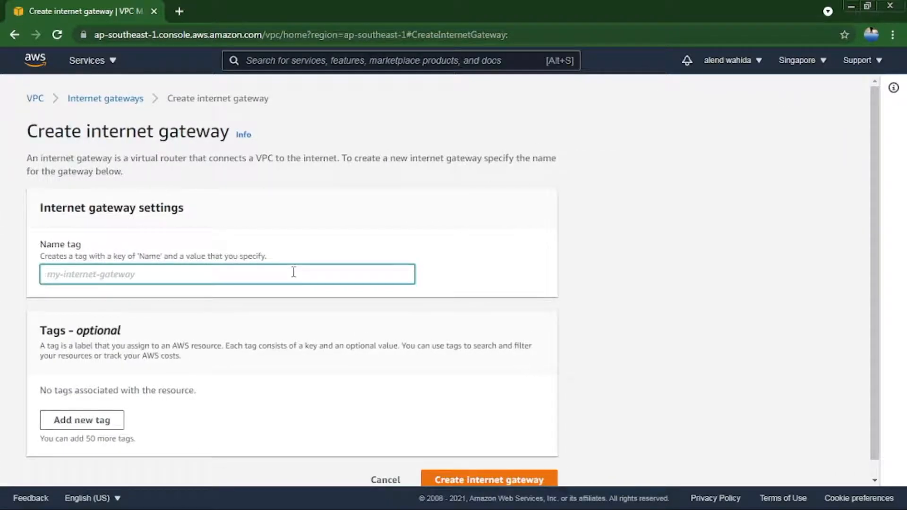
text(aleno-)
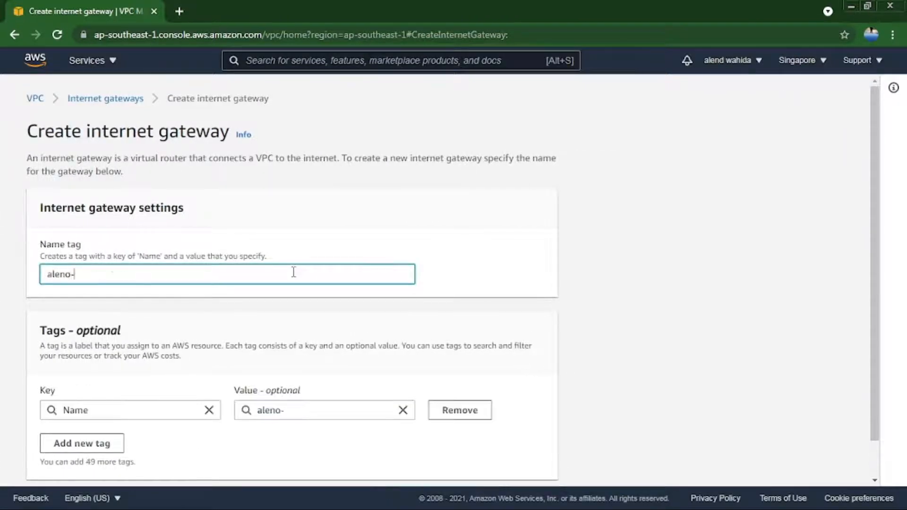
text(IGW)
scroll(876, 222, down, 1)
click(524, 460)
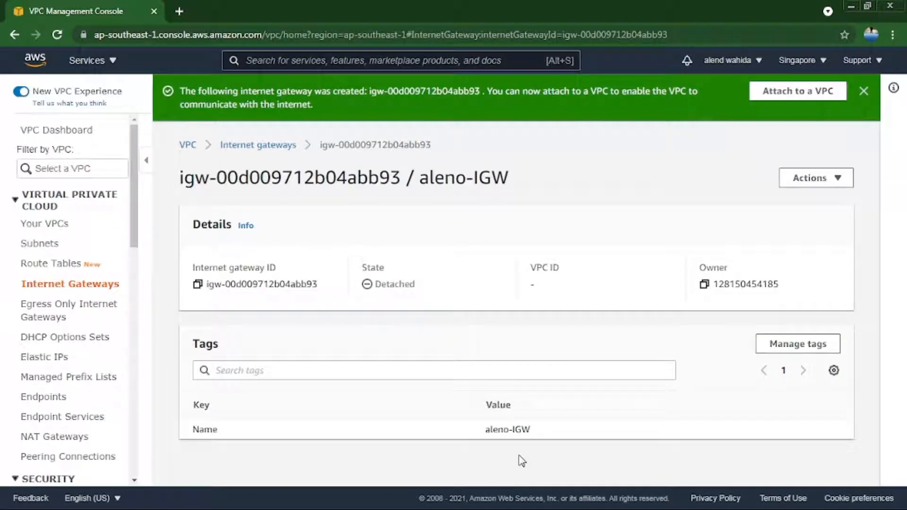
Attach the aleno-IGW internet gateway to aleno-VPC and check its state in the gateway list.
click(270, 145)
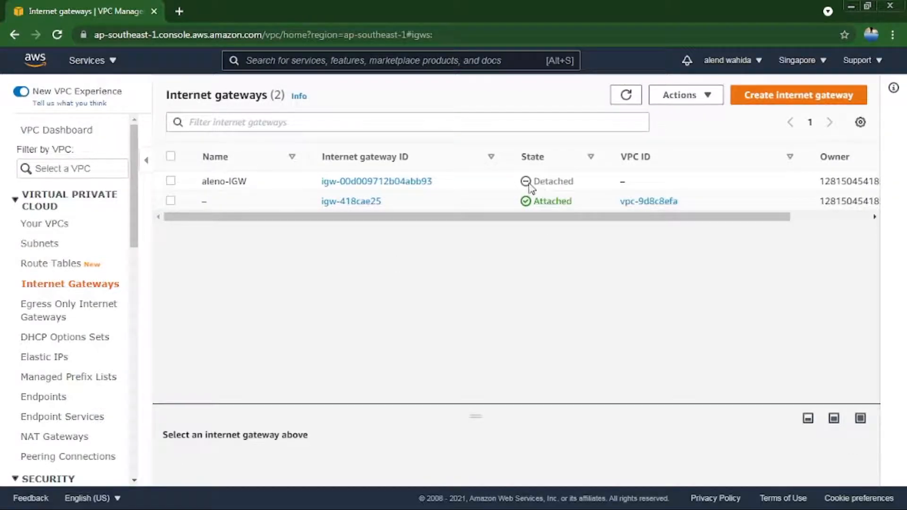
drag(575, 181, 523, 184)
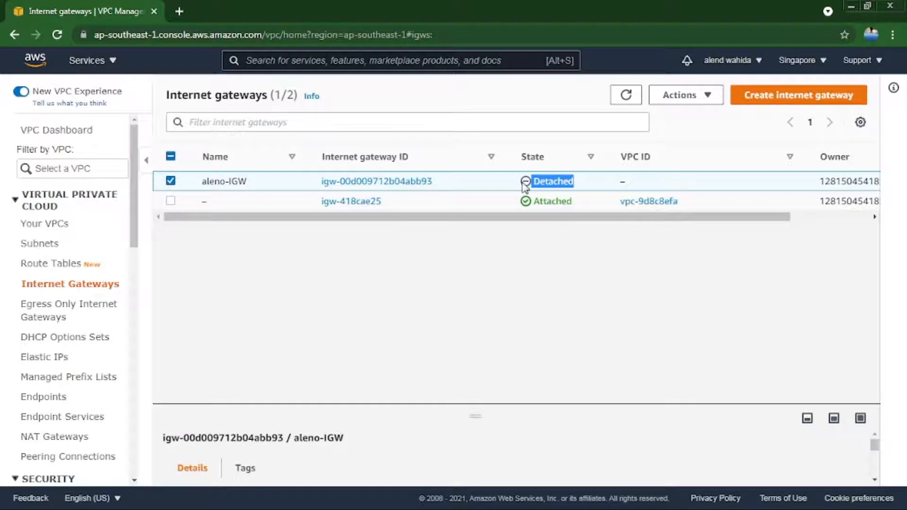
click(707, 95)
click(699, 140)
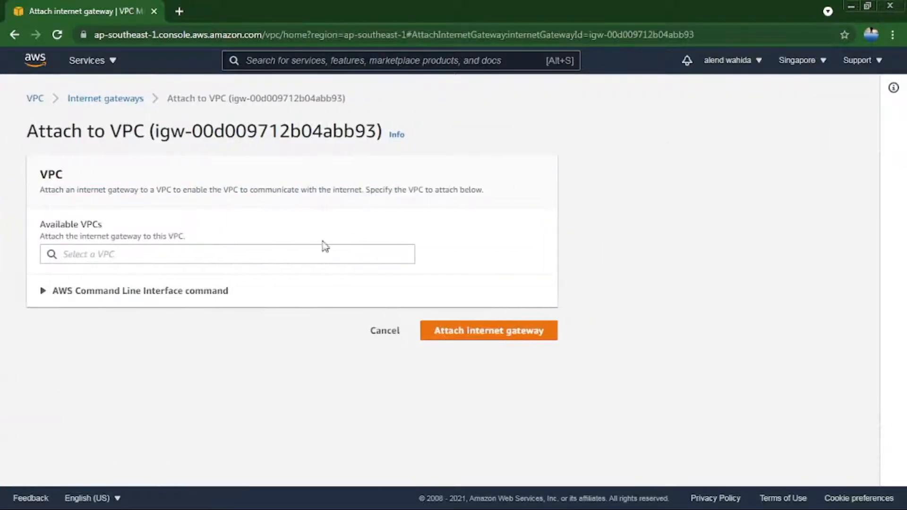
click(233, 255)
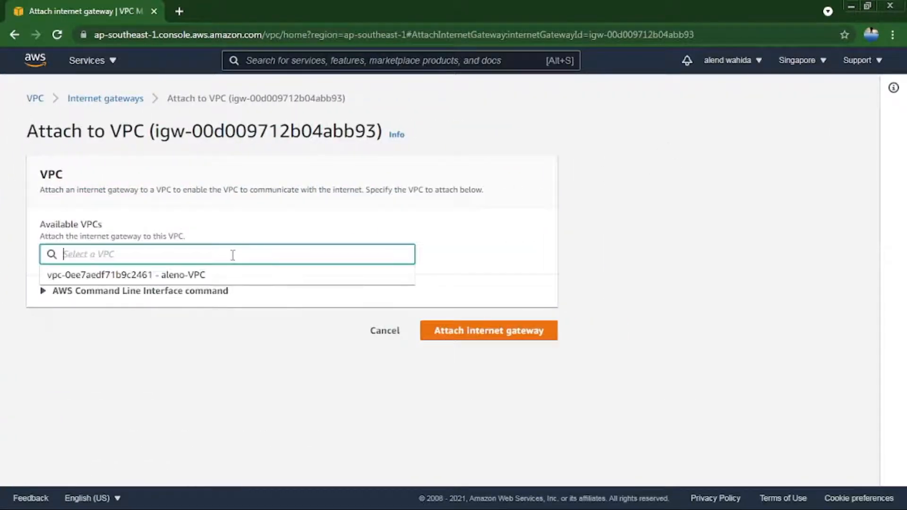
click(169, 276)
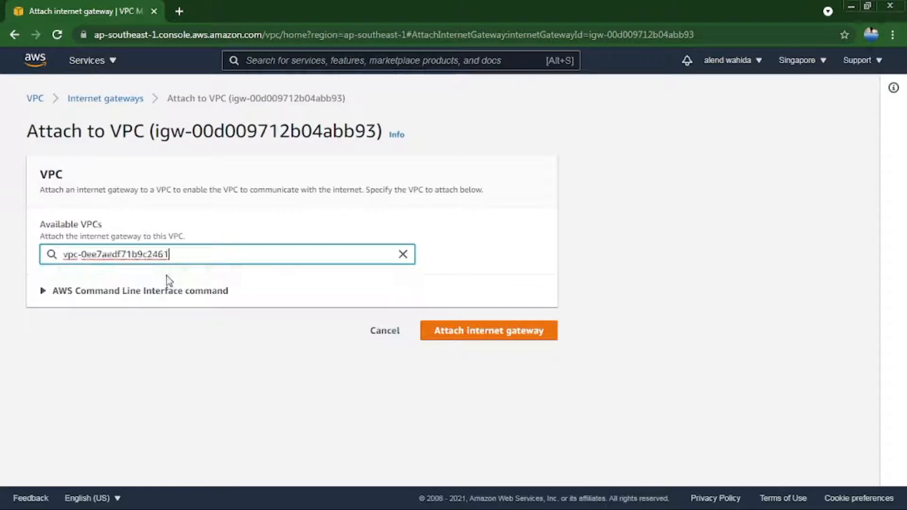
click(471, 335)
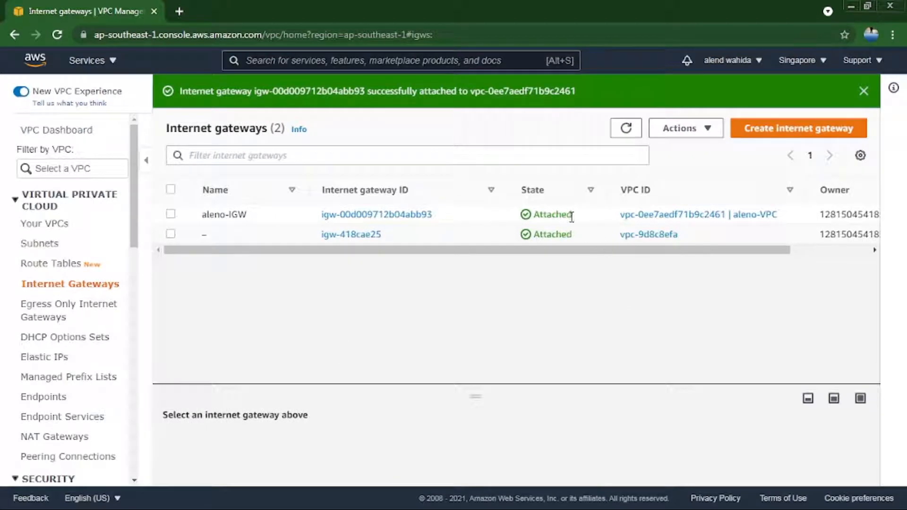
drag(571, 217, 534, 215)
click(535, 216)
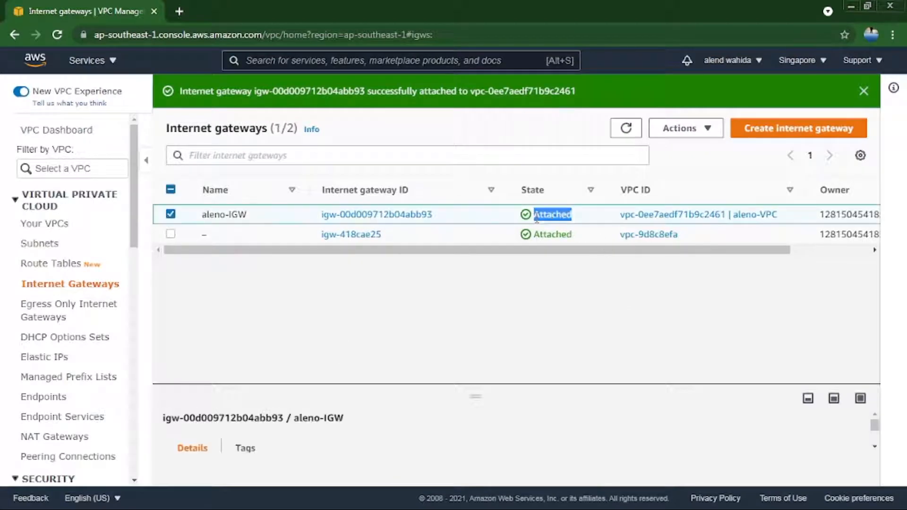
Examine the route table ID and route target of the aleno-PUBLIC subnet.
click(39, 246)
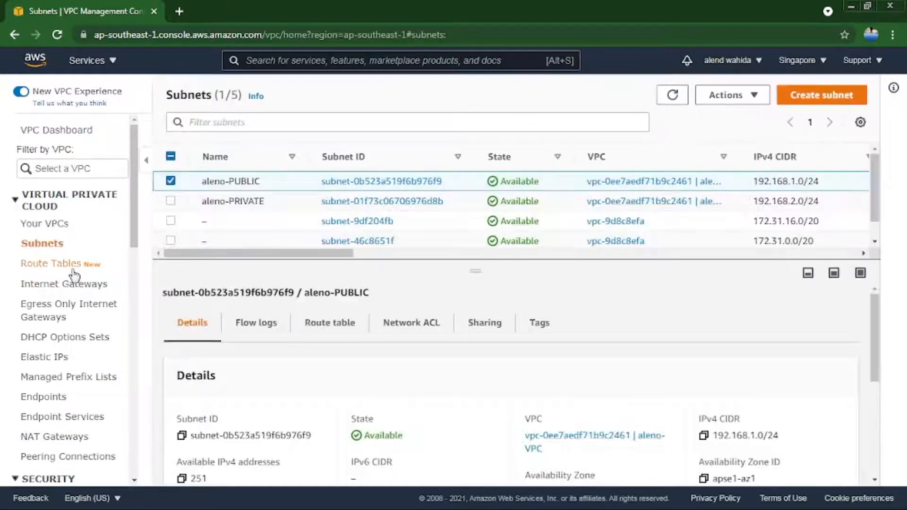
click(172, 185)
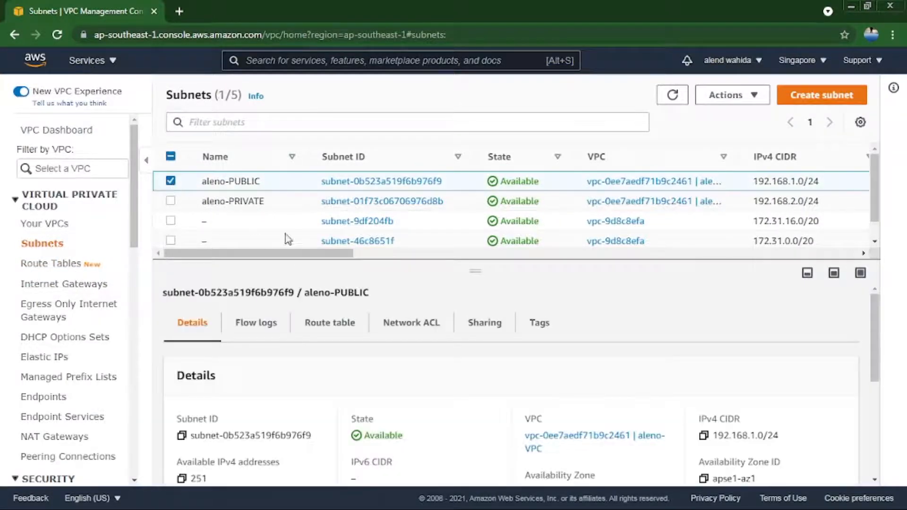
click(302, 329)
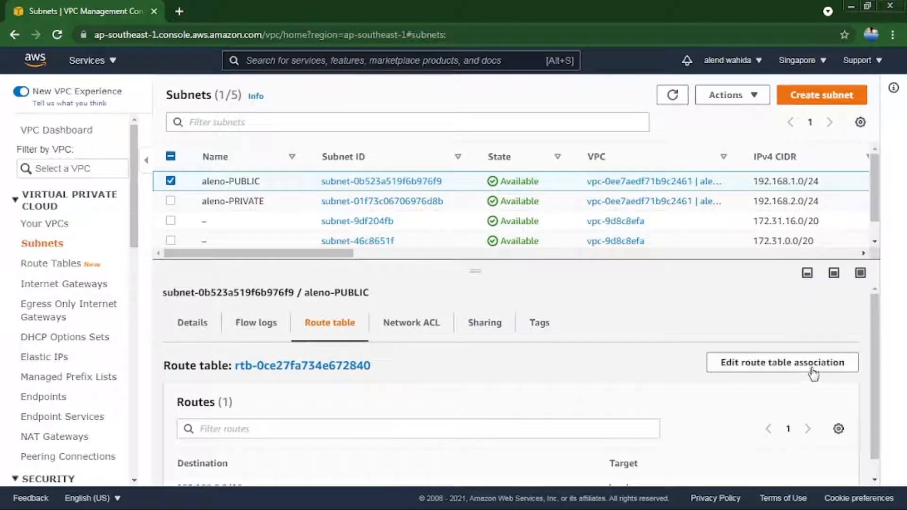
drag(871, 388, 876, 463)
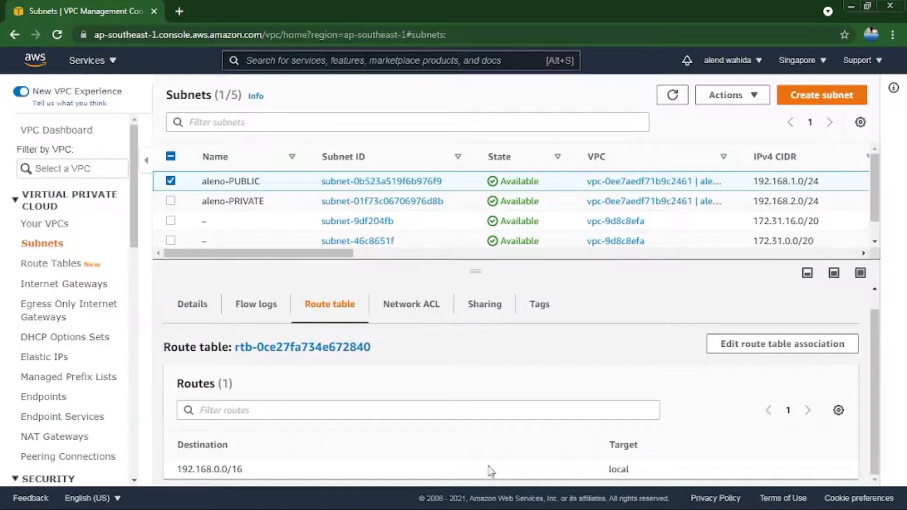
drag(633, 469, 621, 468)
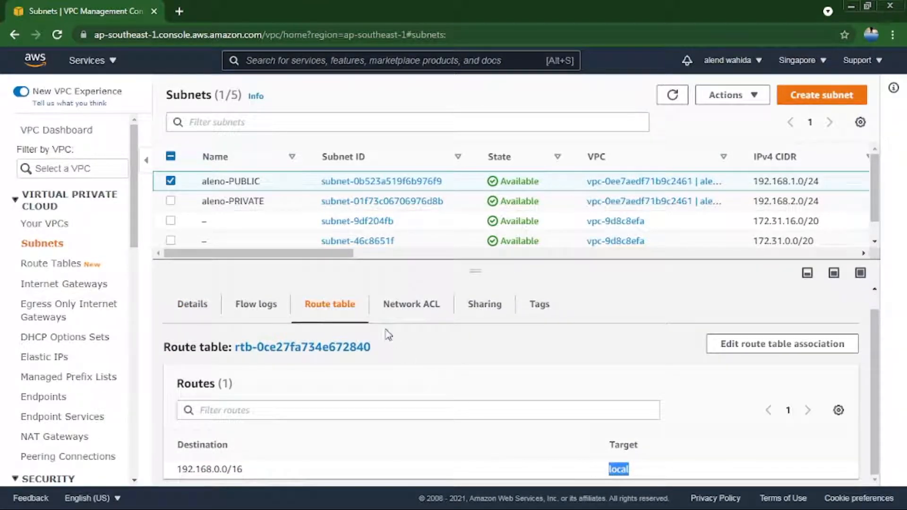
drag(374, 350, 232, 347)
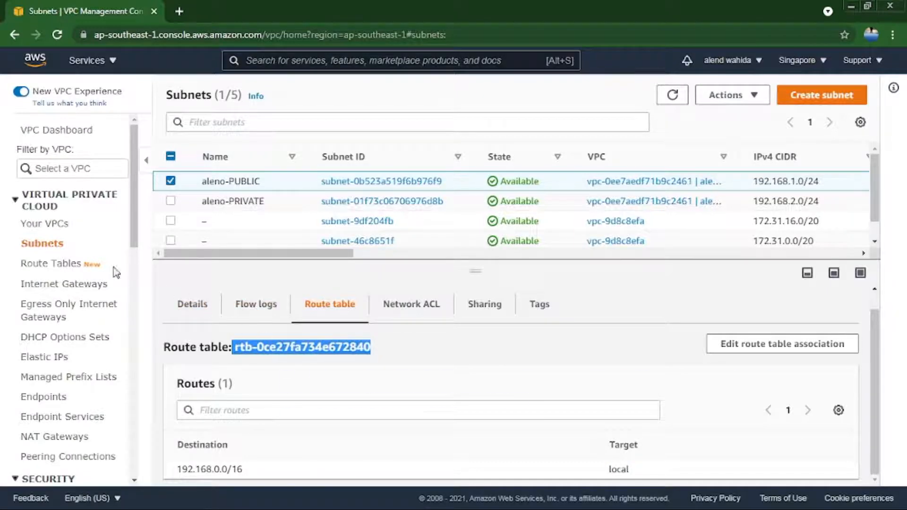
Name the route table that belongs to aleno-VPC rtb-PUBLIC.
click(82, 268)
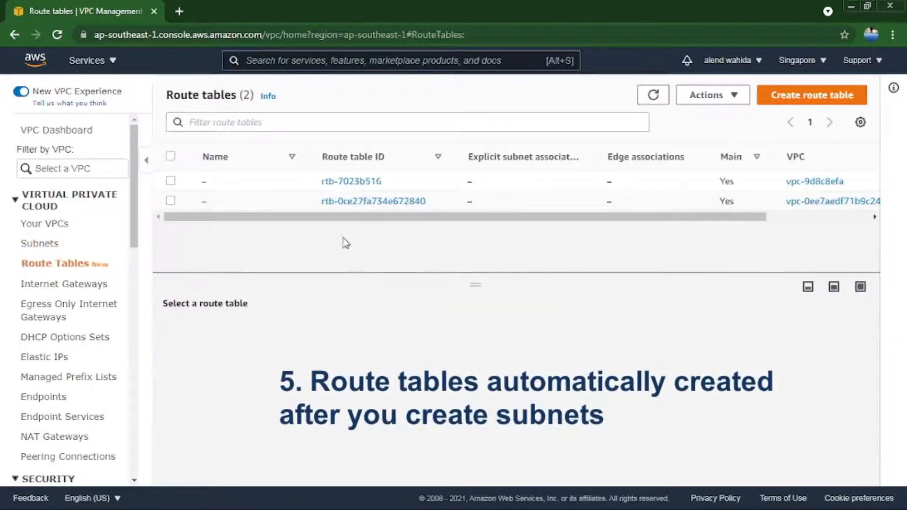
drag(426, 201, 321, 201)
click(215, 201)
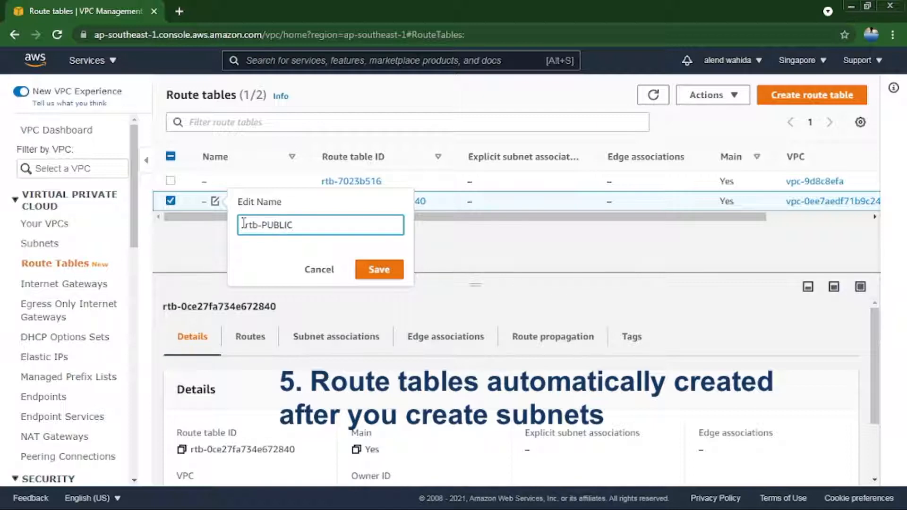
text(rtb-PUBLIC)
click(356, 269)
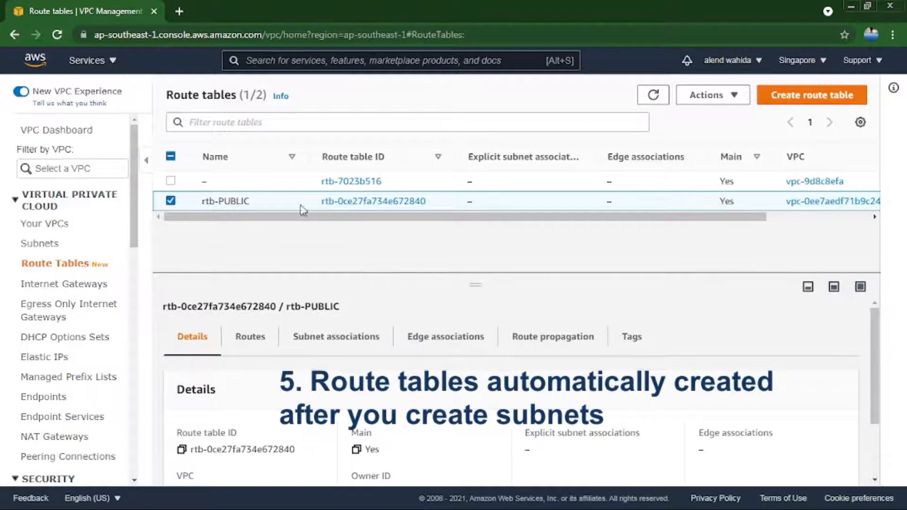
Add a route to rtb-PUBLIC with destination 0.0.0.0/0 and the aleno-IGW internet gateway as target, and check the saved routes.
drag(475, 285, 370, 263)
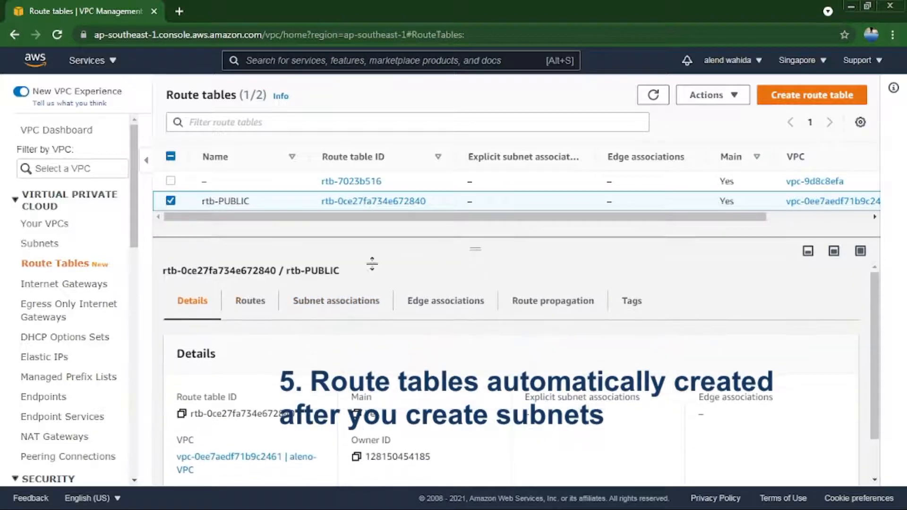
click(250, 302)
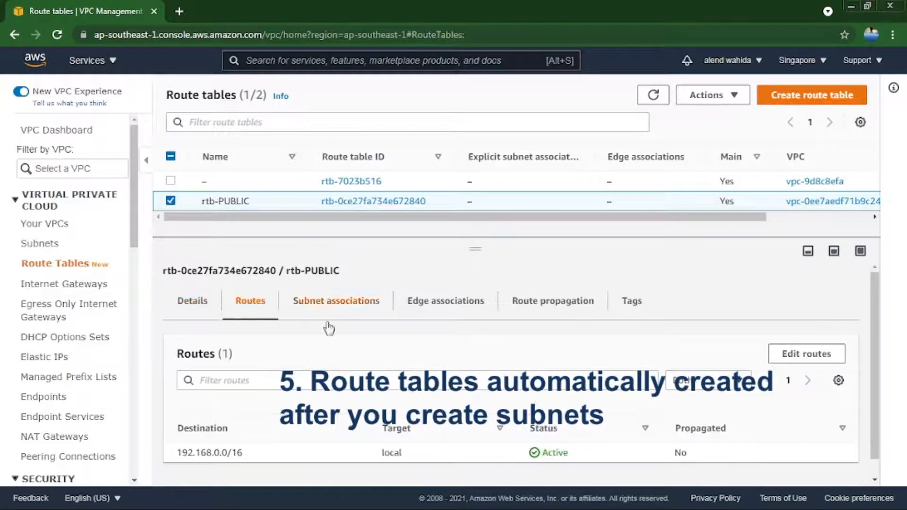
click(796, 359)
click(97, 257)
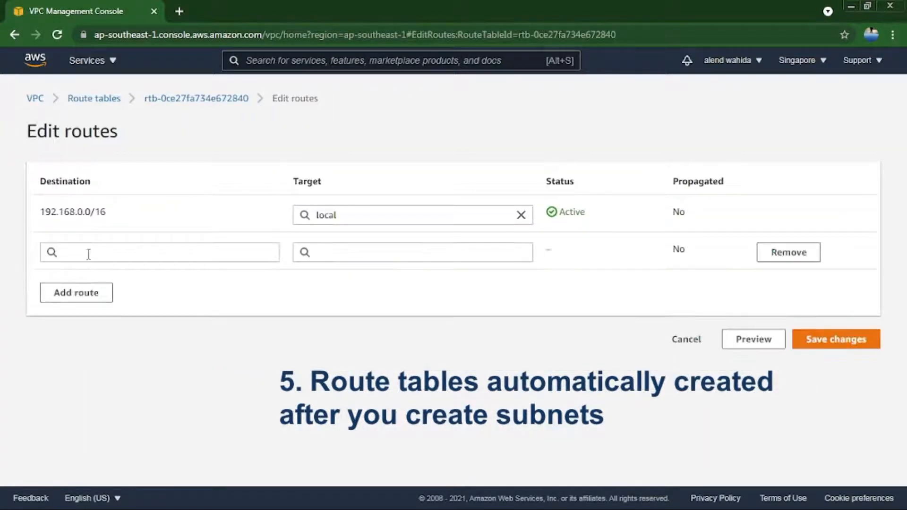
click(88, 254)
click(89, 269)
click(325, 250)
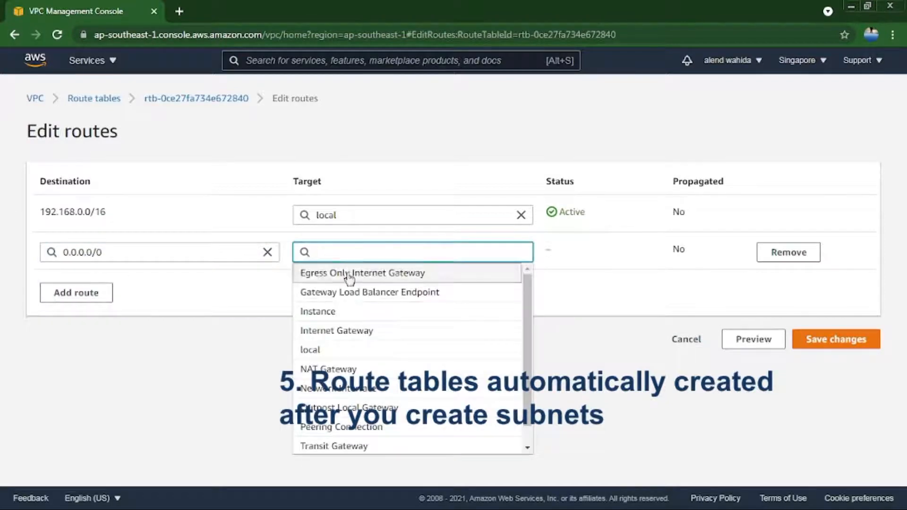
click(354, 330)
click(375, 272)
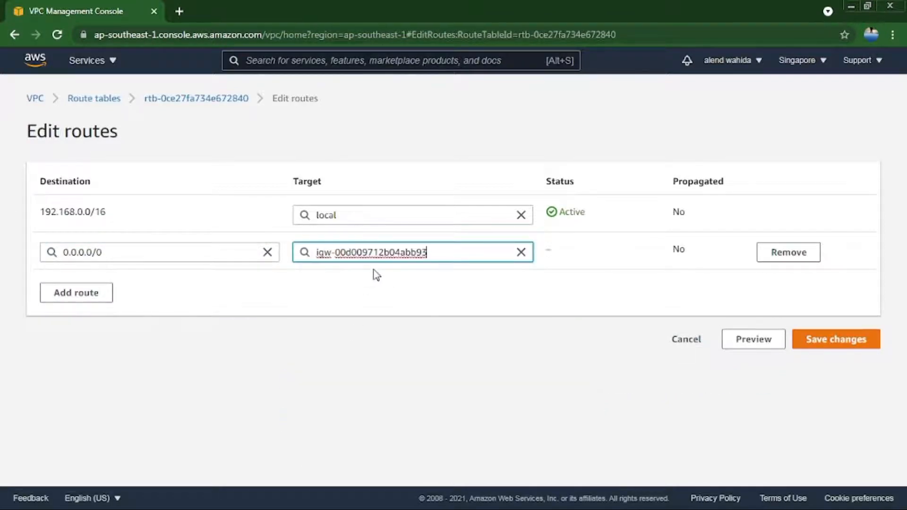
click(834, 344)
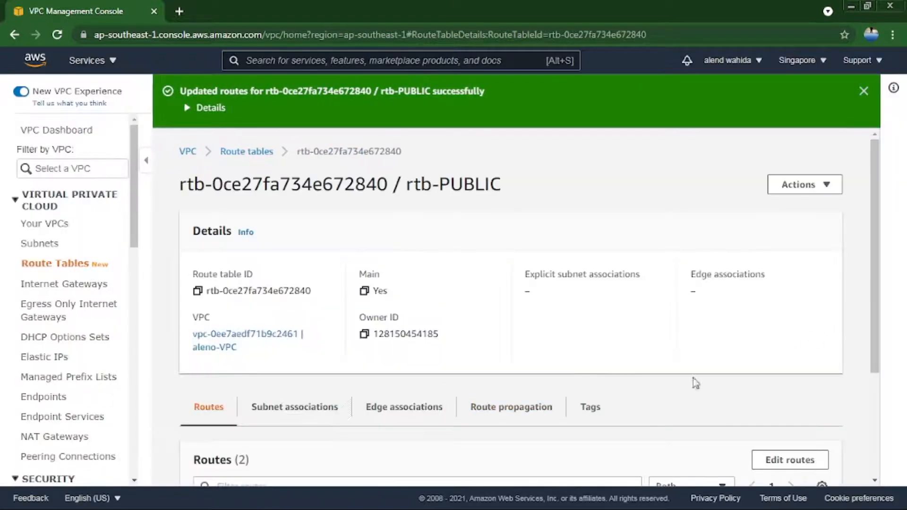
drag(875, 317, 867, 412)
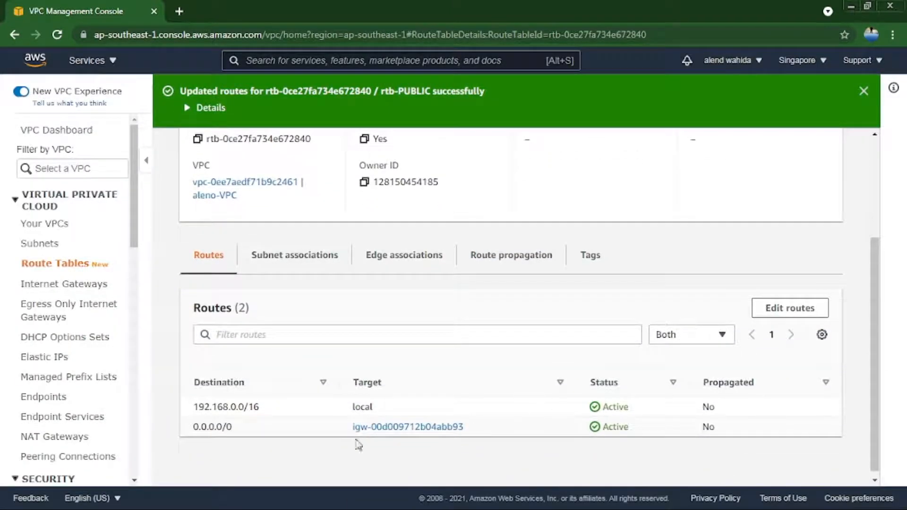
drag(247, 427, 194, 425)
Associate the aleno-PUBLIC subnet explicitly with the rtb-PUBLIC route table and check the saved subnet association.
click(283, 263)
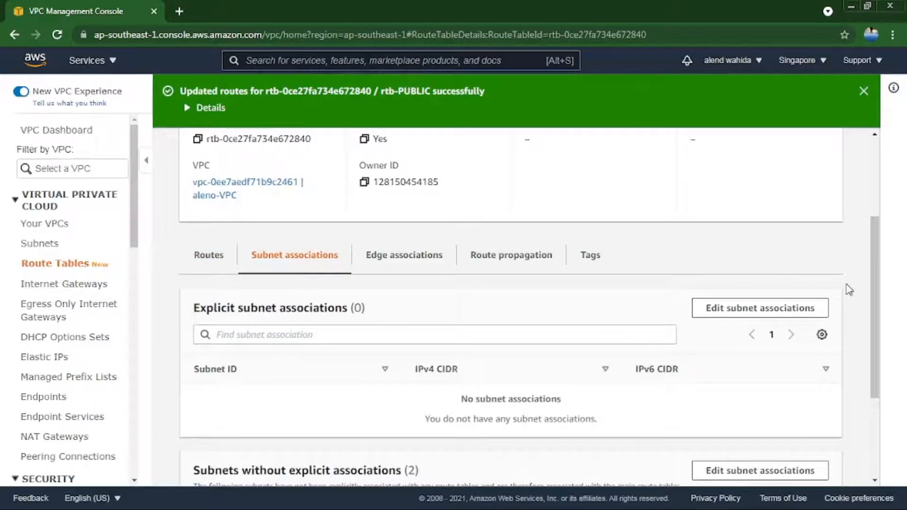
click(804, 308)
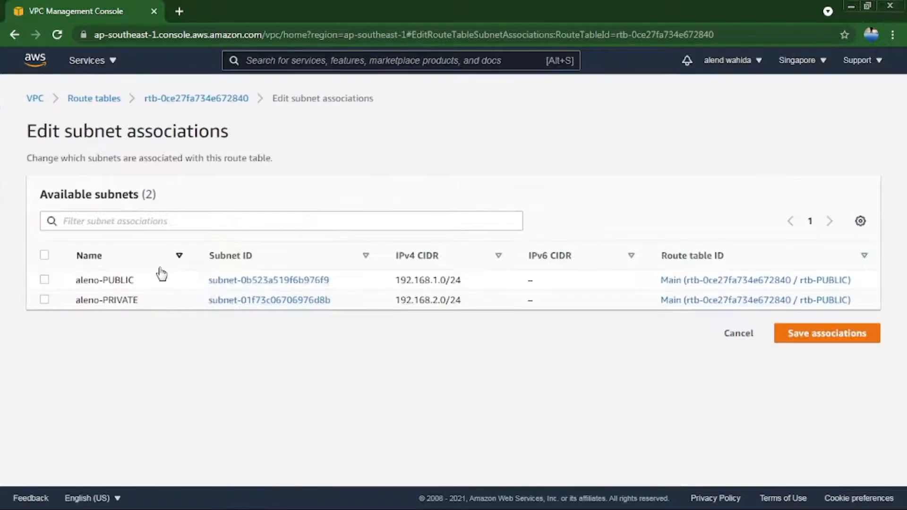
click(45, 279)
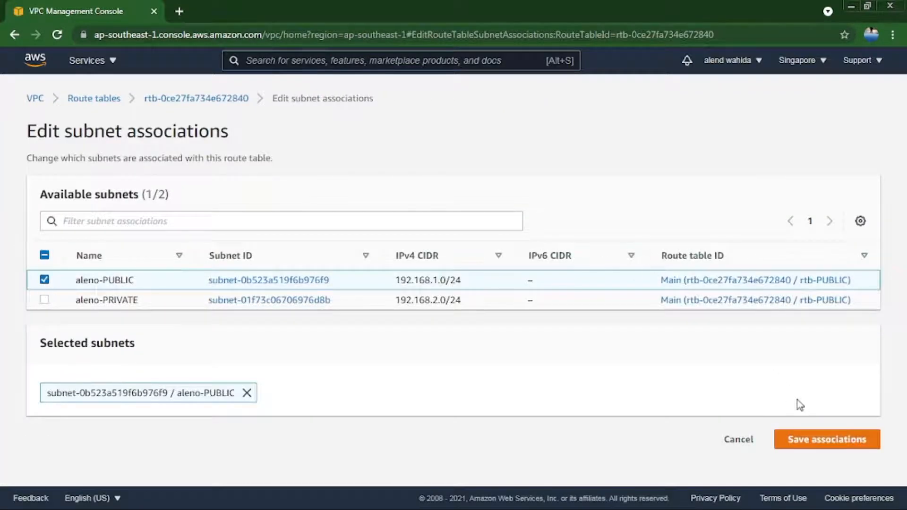
click(812, 440)
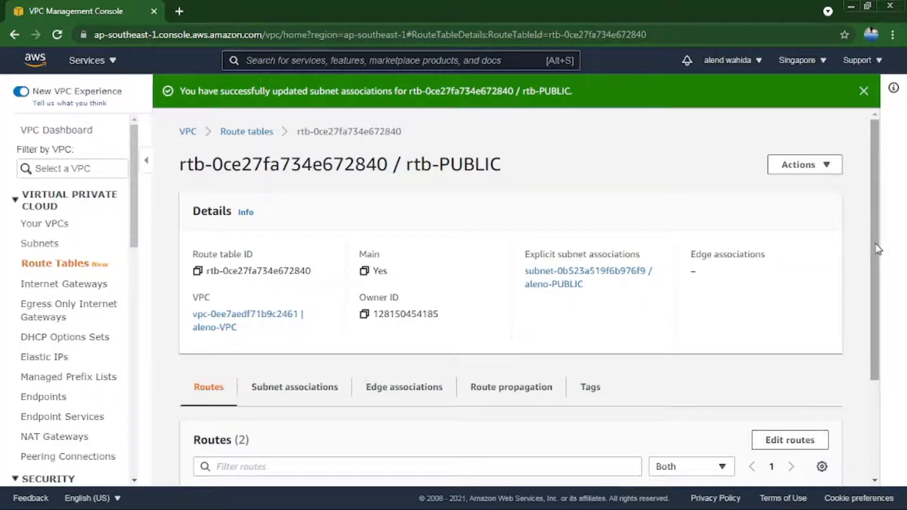
drag(876, 249, 870, 344)
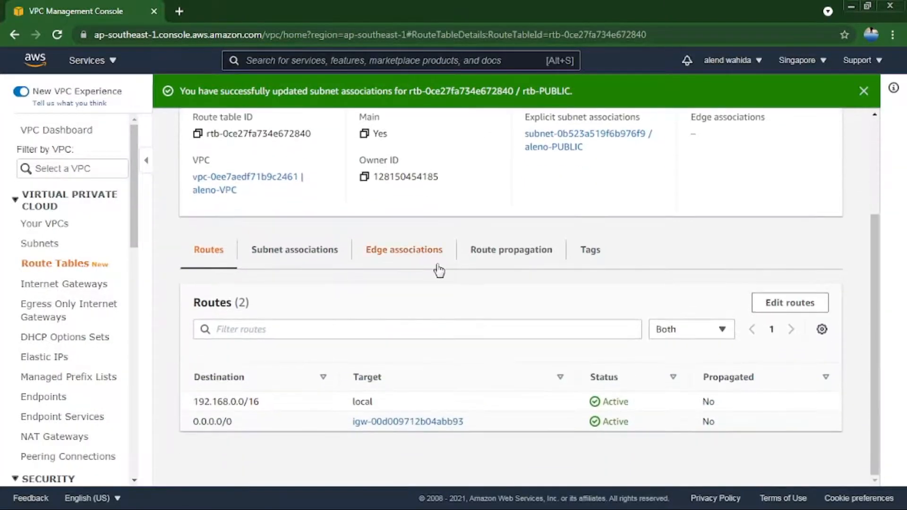
click(296, 255)
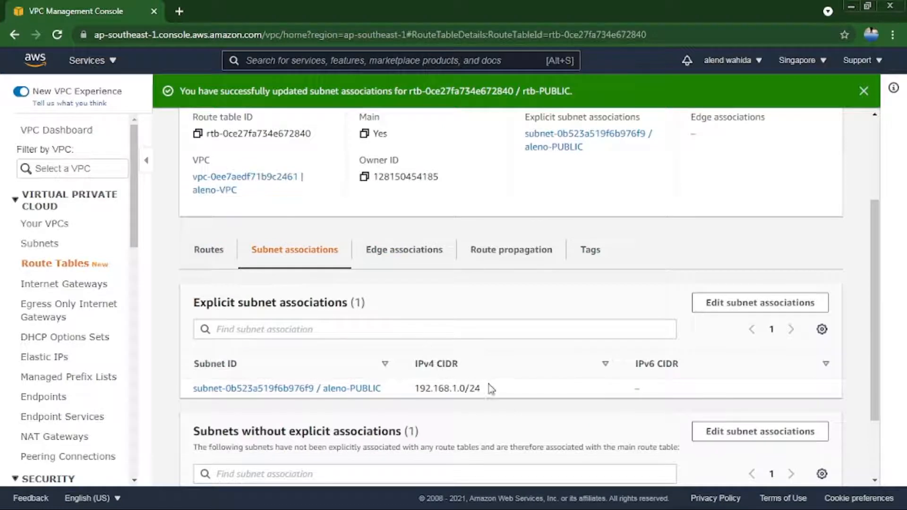
drag(491, 388, 192, 388)
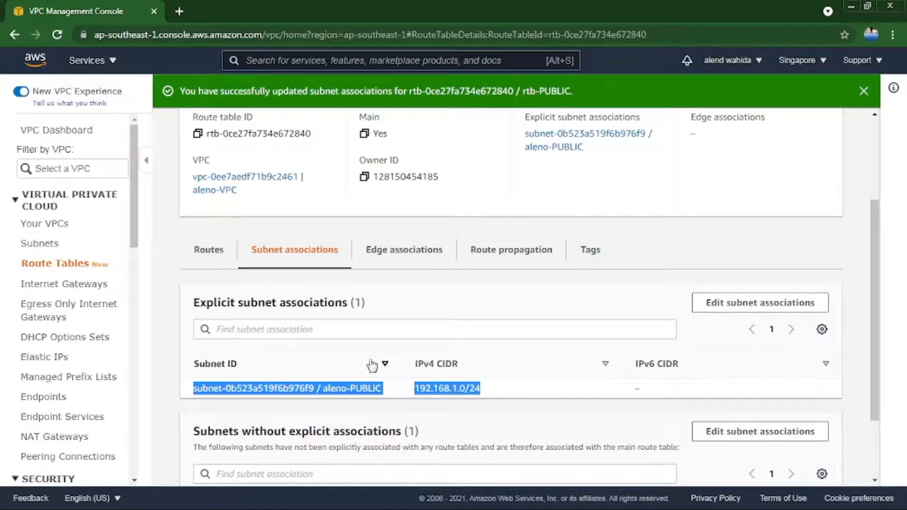
click(414, 286)
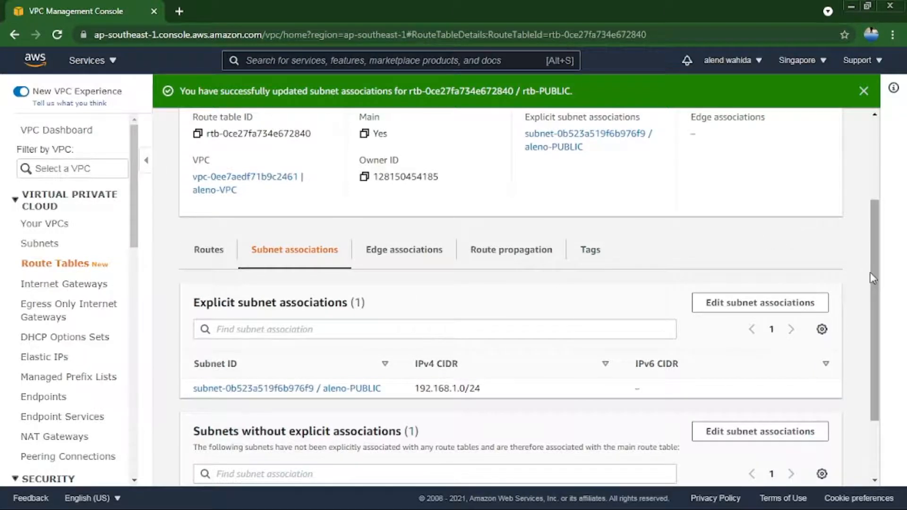
Create a route table named rtb-PRIVATE in aleno-VPC.
scroll(871, 259, up, 3)
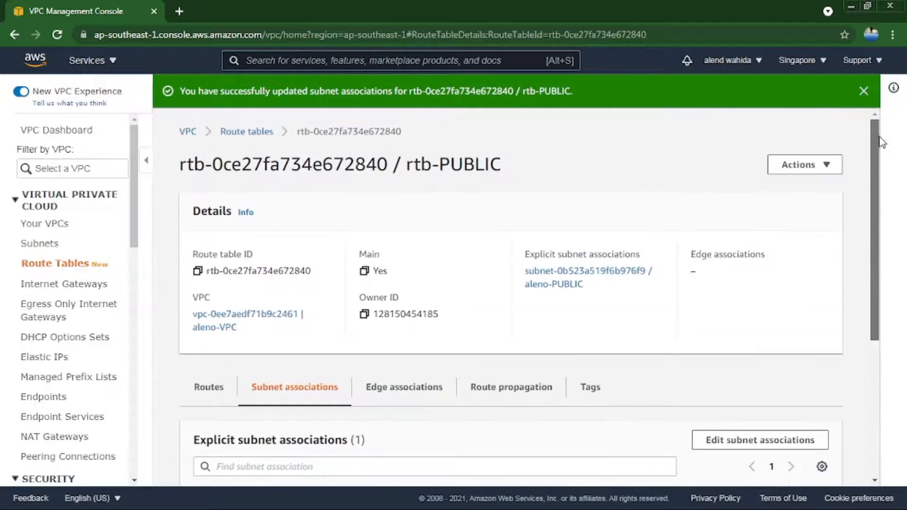
click(243, 132)
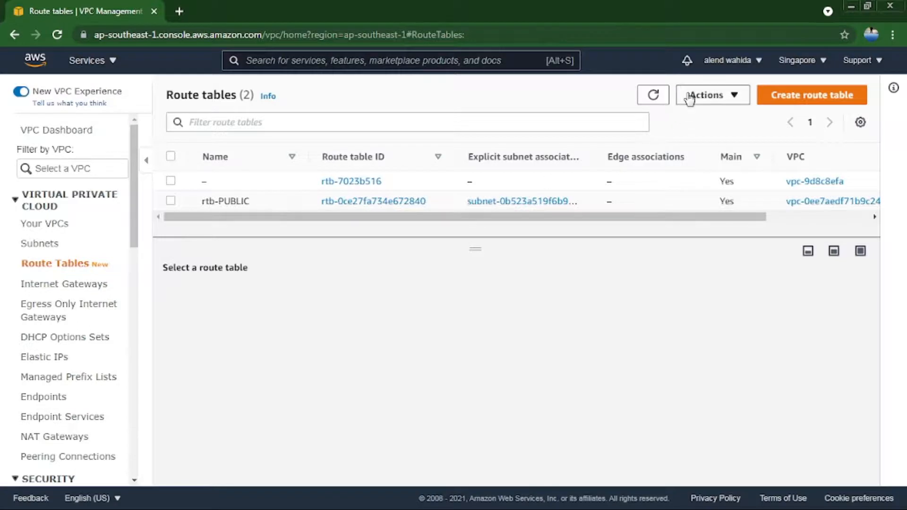
click(785, 98)
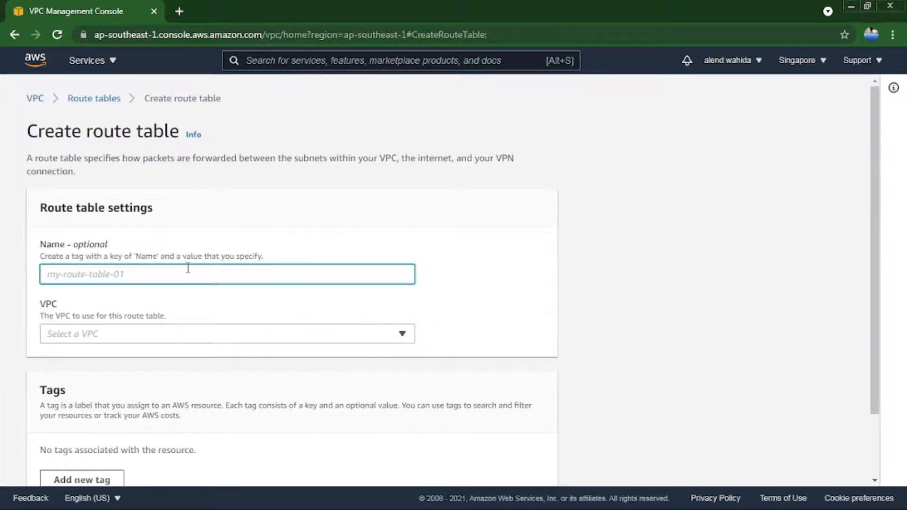
text(rtb-)
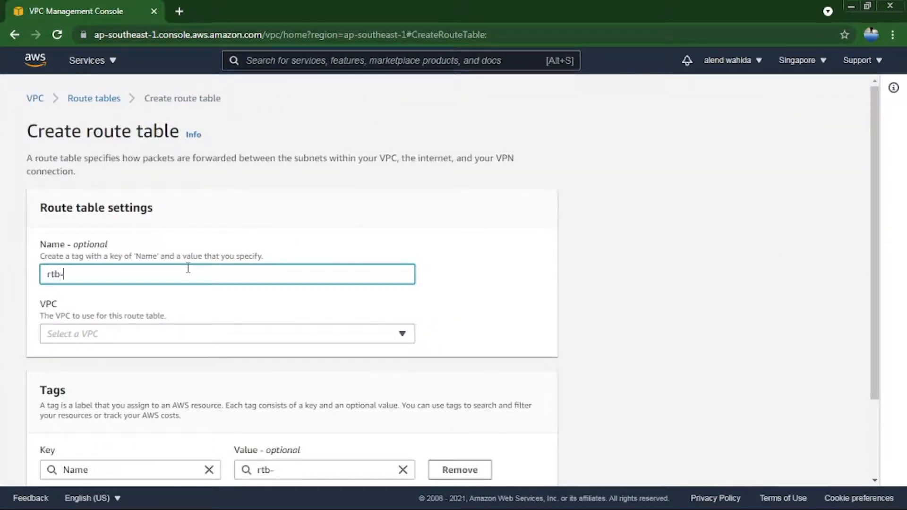
text(PRIVATE)
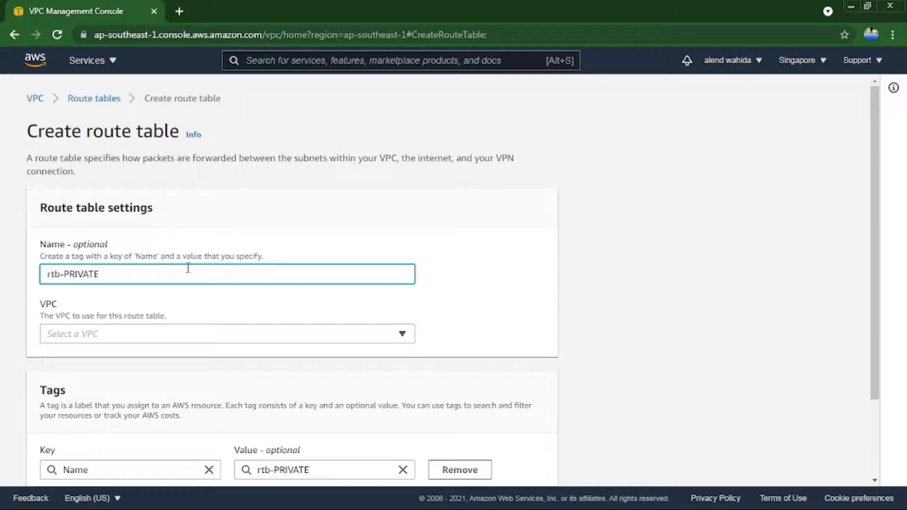
click(215, 334)
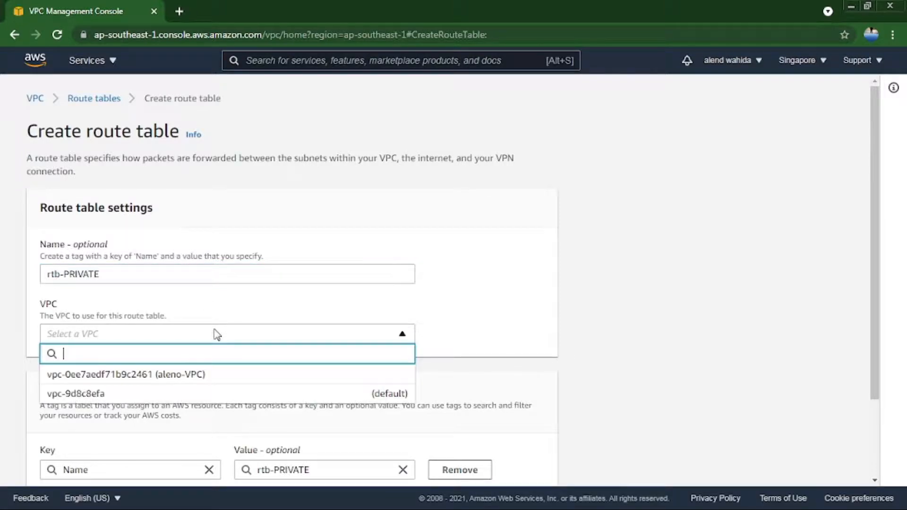
click(209, 373)
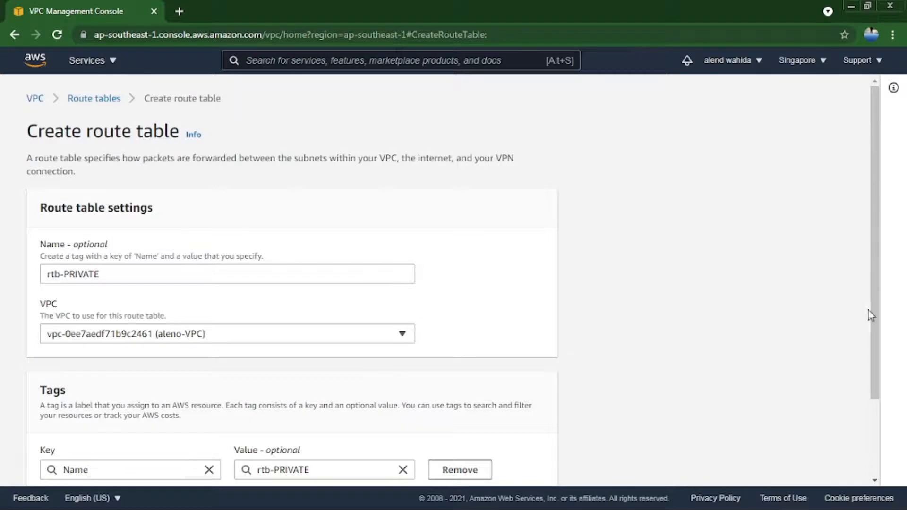
drag(871, 315, 877, 406)
click(532, 463)
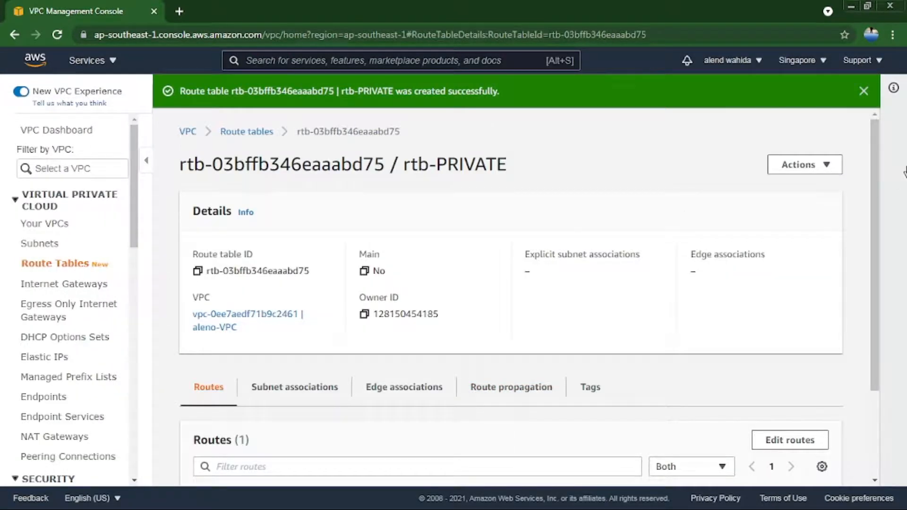
Associate the aleno-PRIVATE subnet explicitly with the rtb-PRIVATE route table and check the saved subnet association.
drag(875, 185, 874, 292)
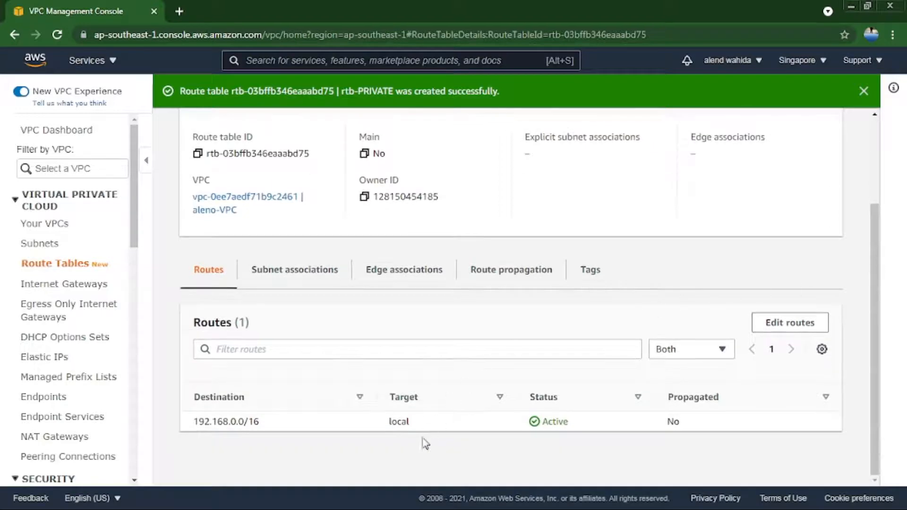
click(288, 282)
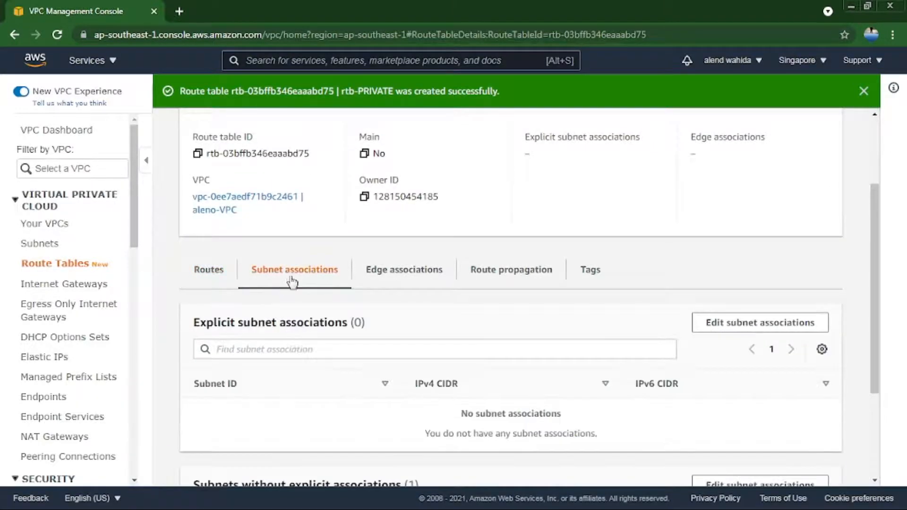
click(772, 324)
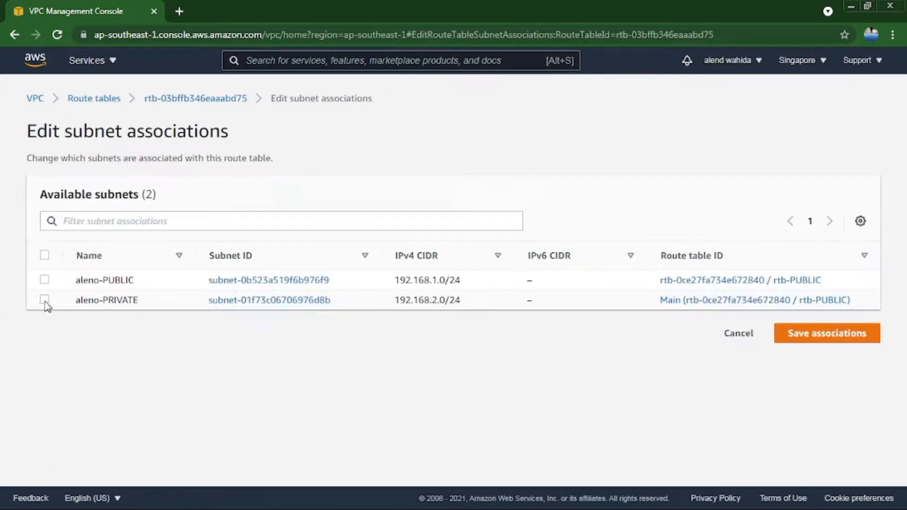
click(45, 299)
click(806, 438)
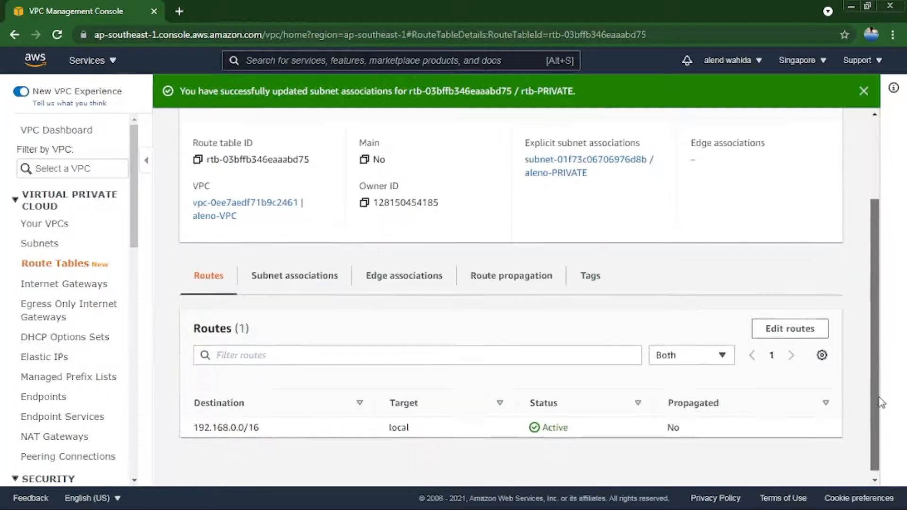
drag(877, 313, 879, 398)
click(294, 282)
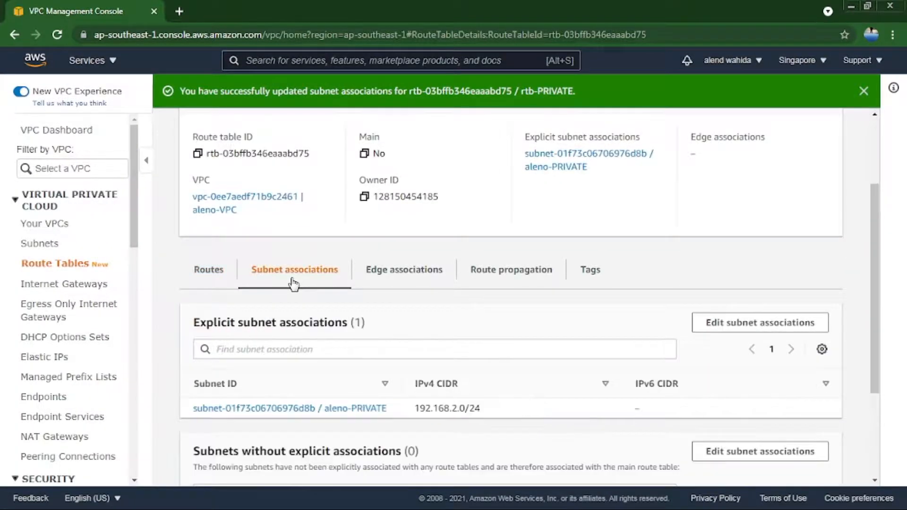
click(864, 91)
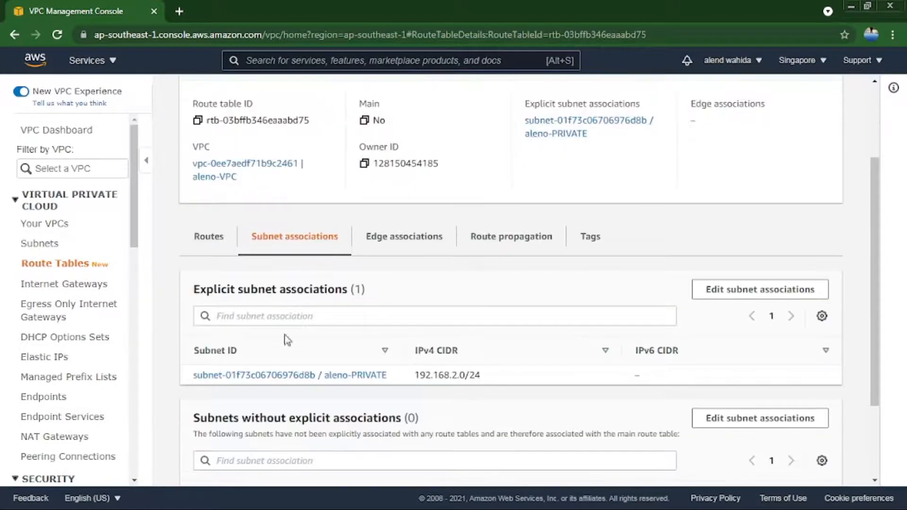
mouse_move(874, 283)
mouse_down()
mouse_move(889, 363)
mouse_move(887, 282)
mouse_up()
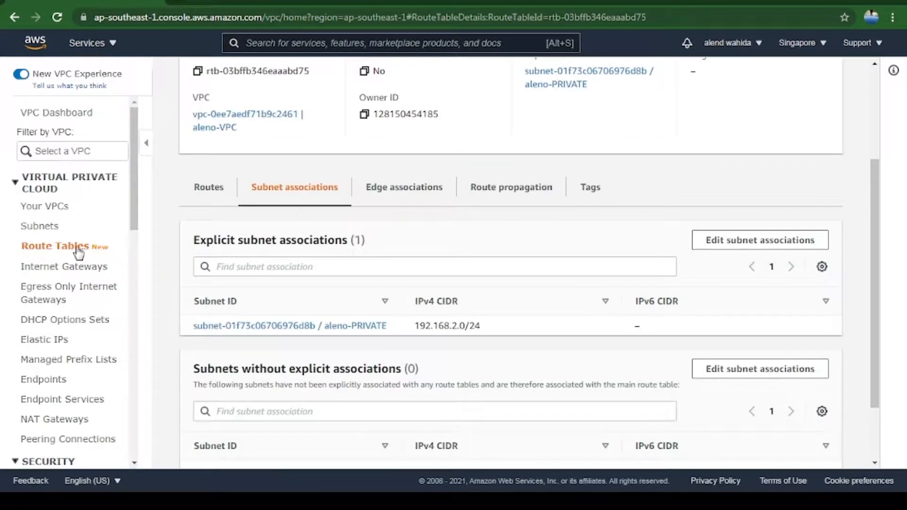
Review the route table list, the VPC list and the subnets against the network diagram in Windows Photo Viewer.
click(75, 264)
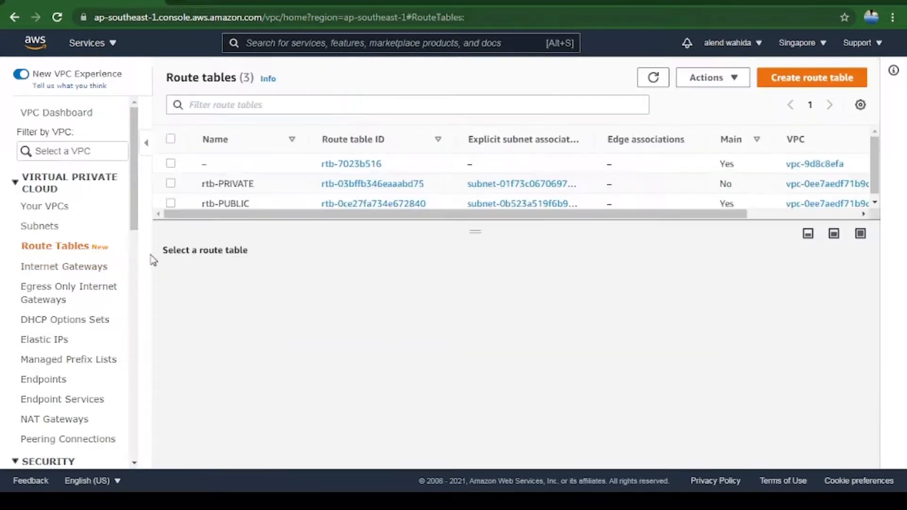
drag(481, 232, 481, 246)
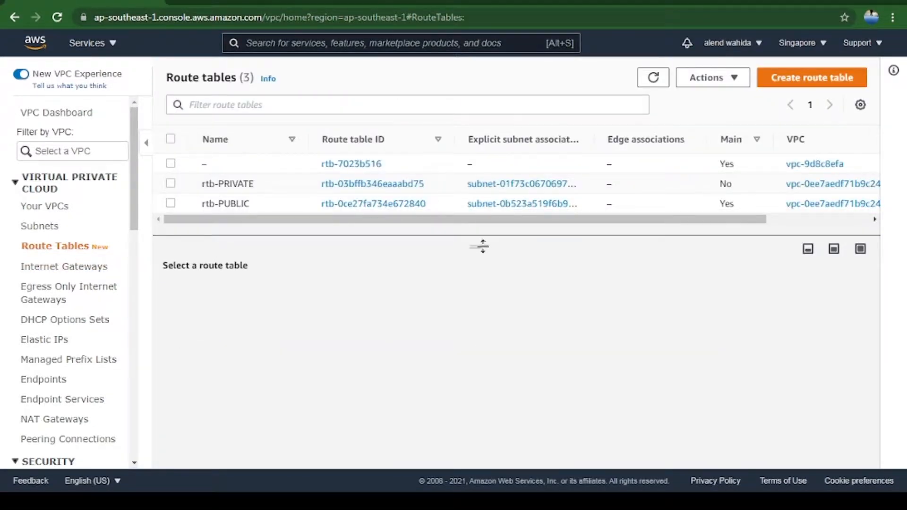
click(46, 212)
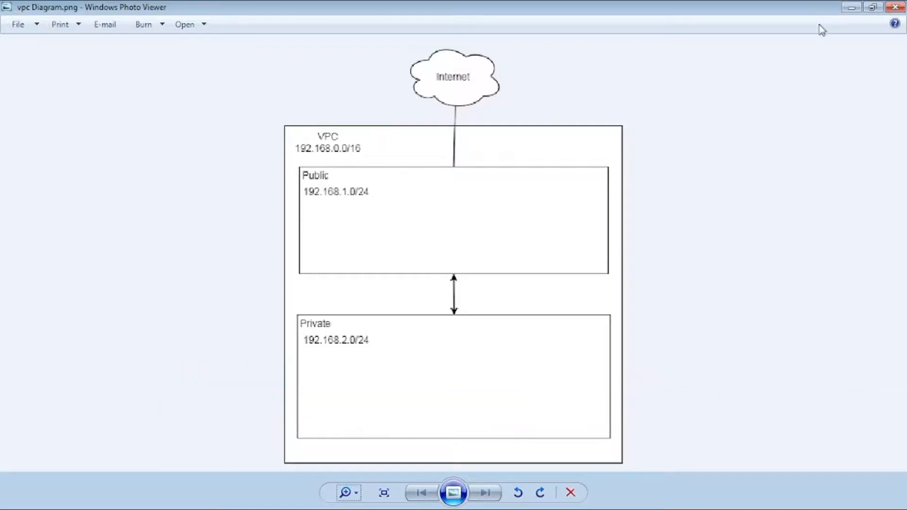
click(851, 7)
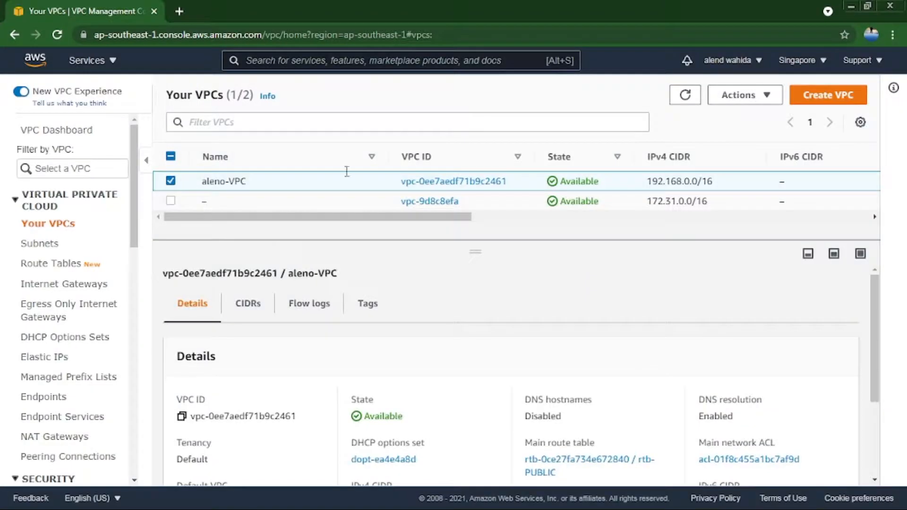
click(51, 244)
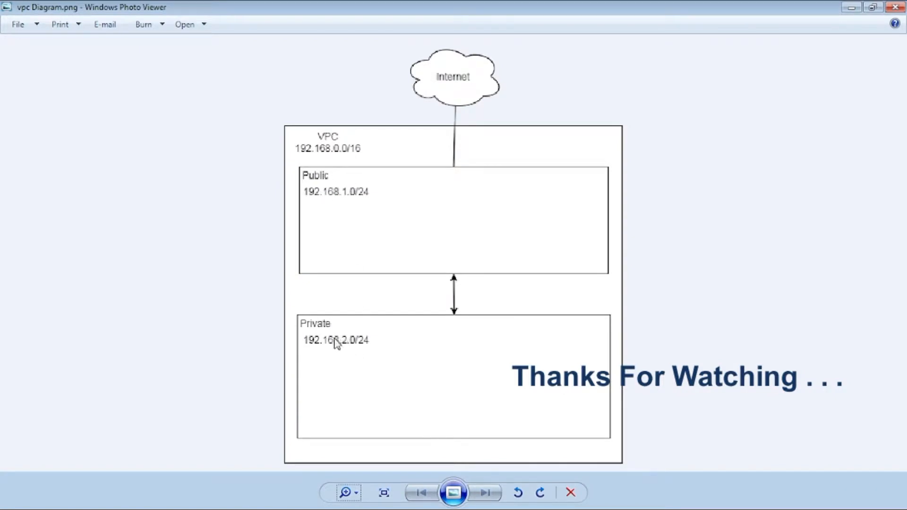
Review the route table list in the AWS console and compare it with the VPC network diagram.
click(849, 8)
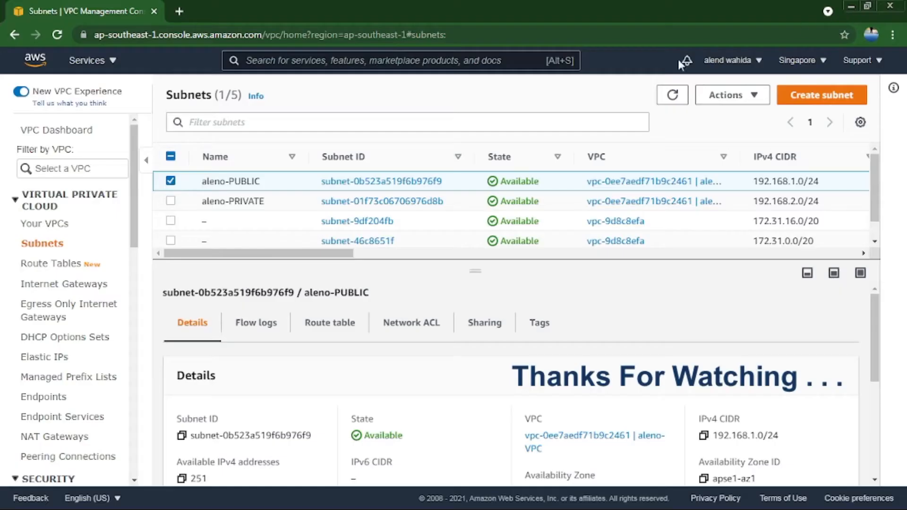
click(72, 268)
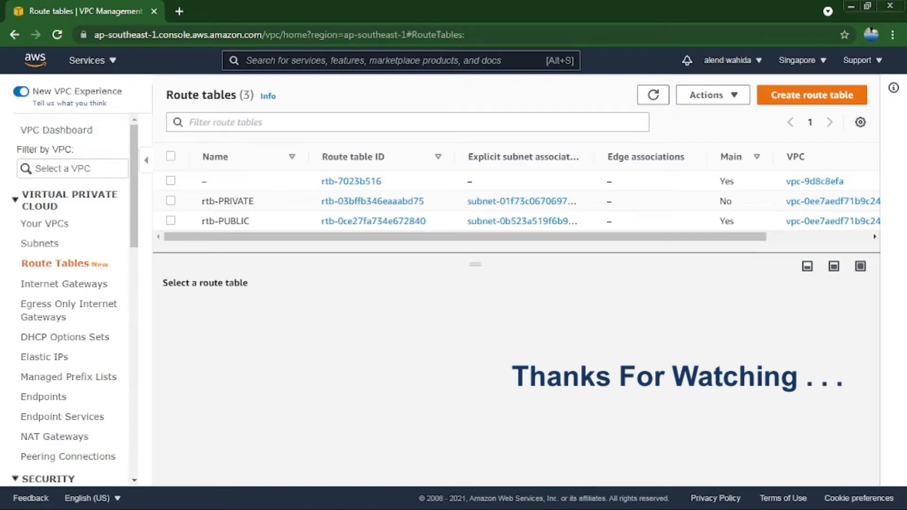
key(alt+Tab)
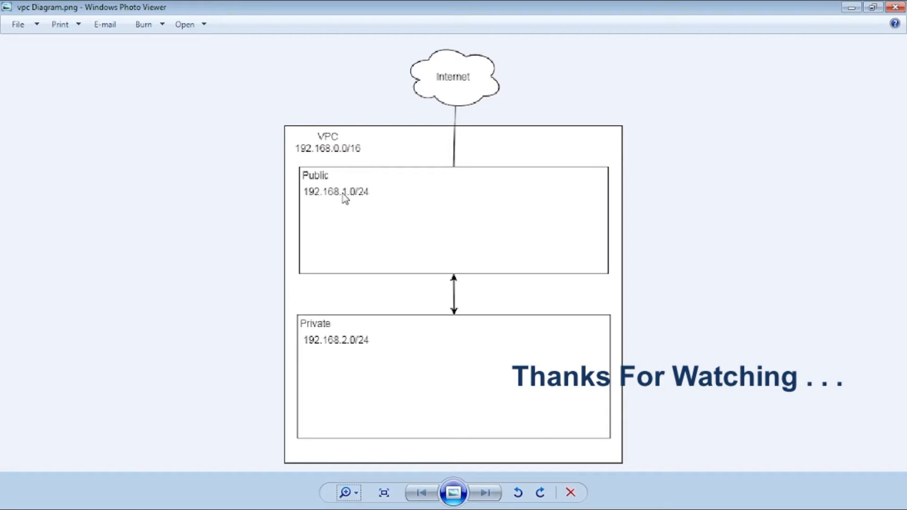
click(847, 14)
Display the internet gateway list and examine the details of aleno-IGW in an enlarged details pane.
click(60, 289)
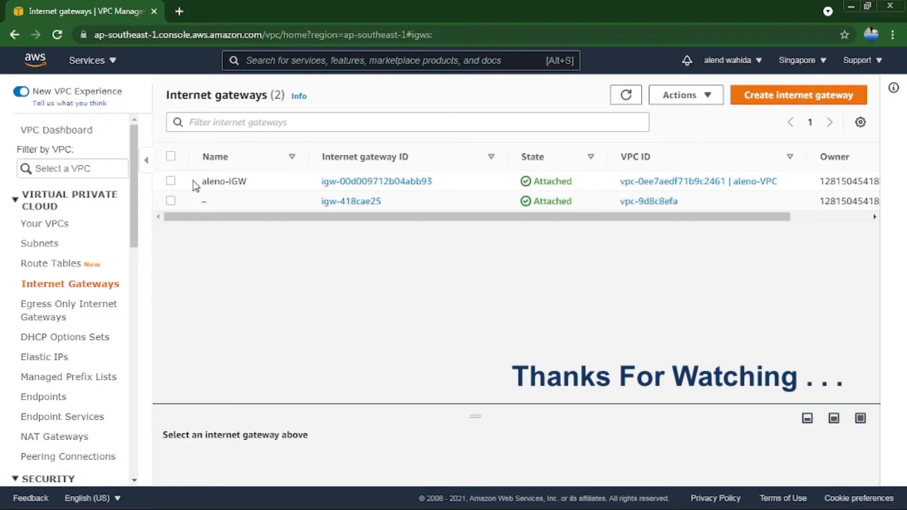
drag(195, 186, 440, 186)
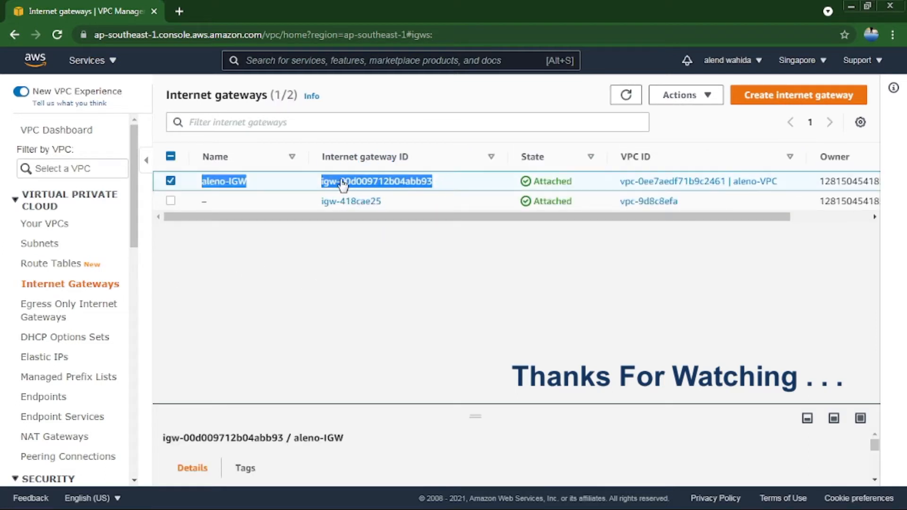
drag(491, 416, 493, 295)
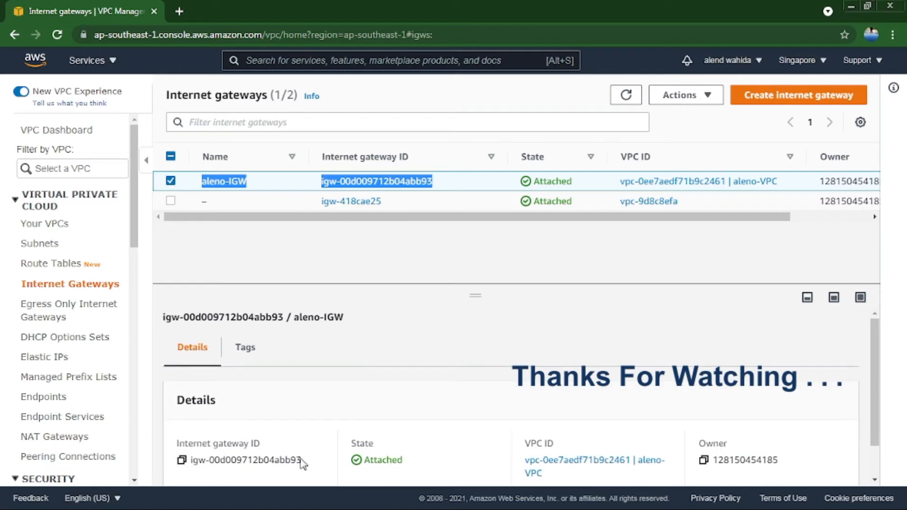